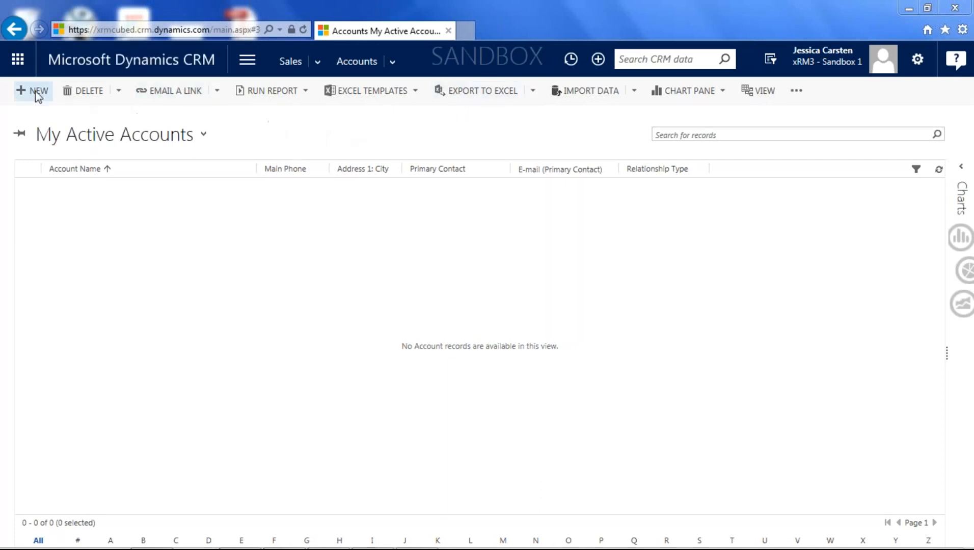
# Return to the home page and look through the navigation links of the Sales, Service and Marketing work areas
pyautogui.click(115, 61)
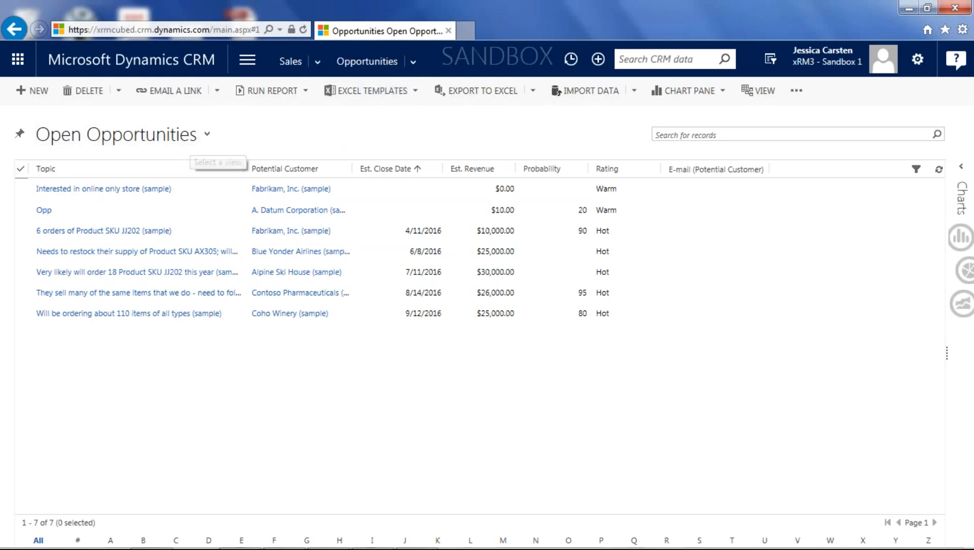
pyautogui.click(254, 64)
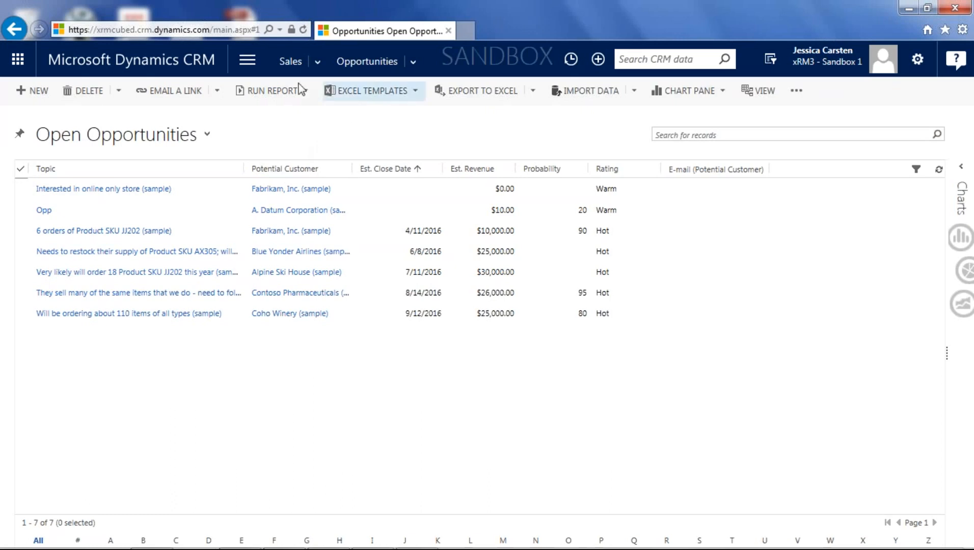
pyautogui.click(247, 64)
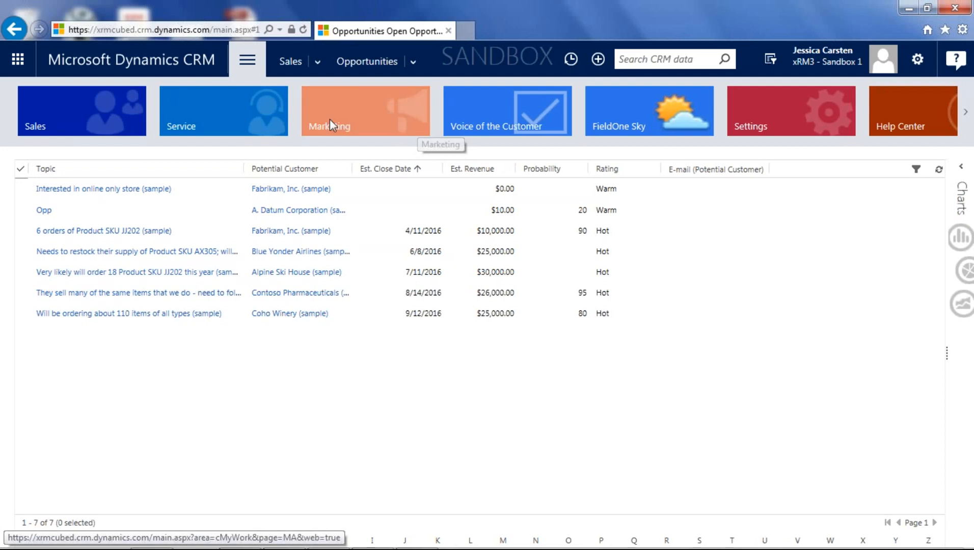
pyautogui.click(117, 114)
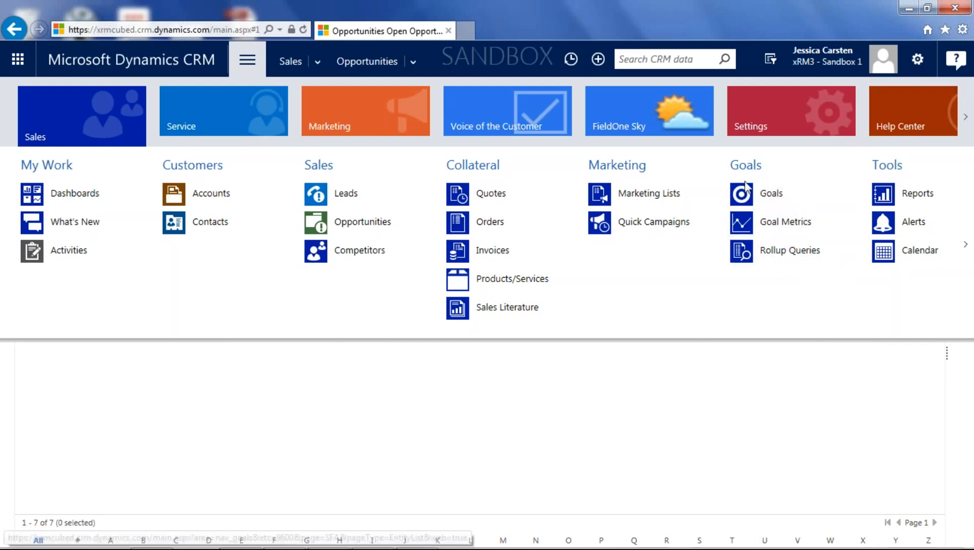
pyautogui.click(966, 250)
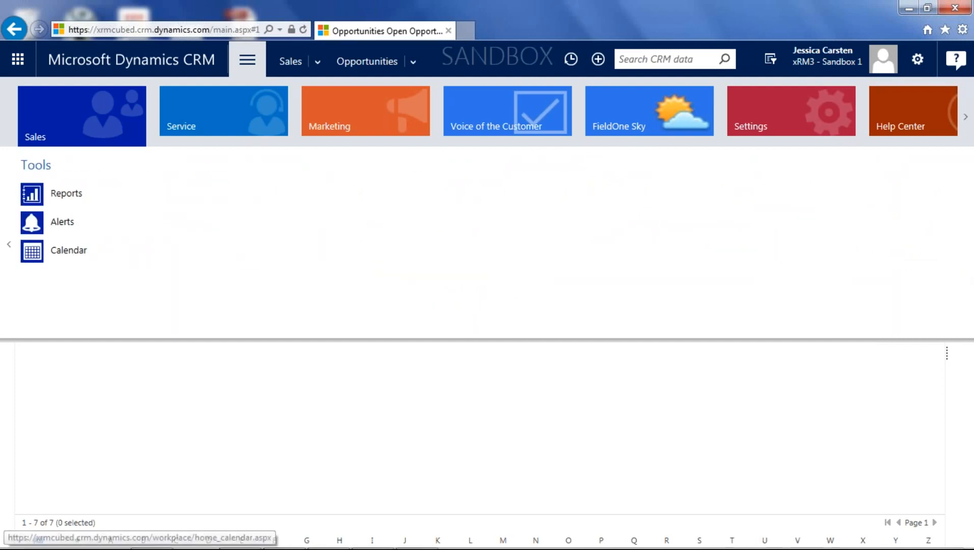
pyautogui.click(8, 245)
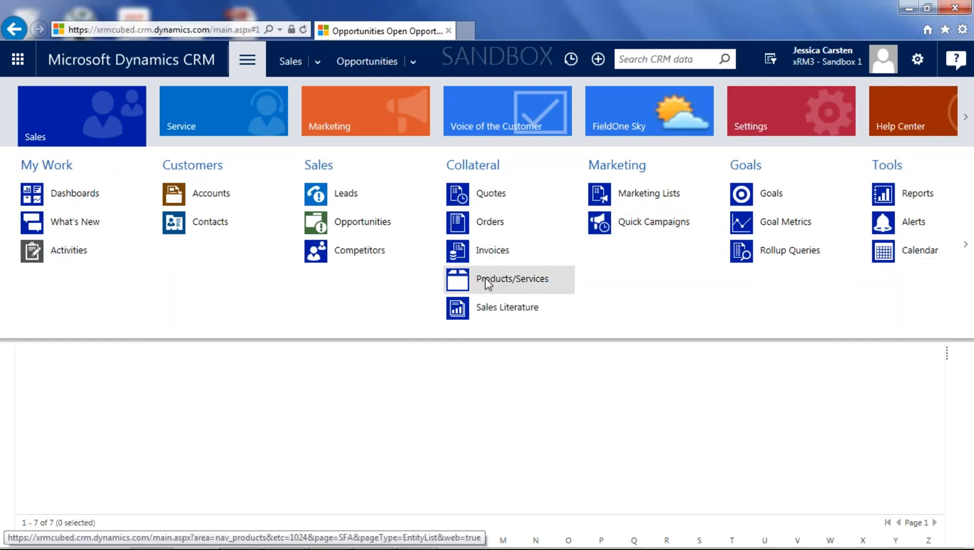
pyautogui.click(242, 125)
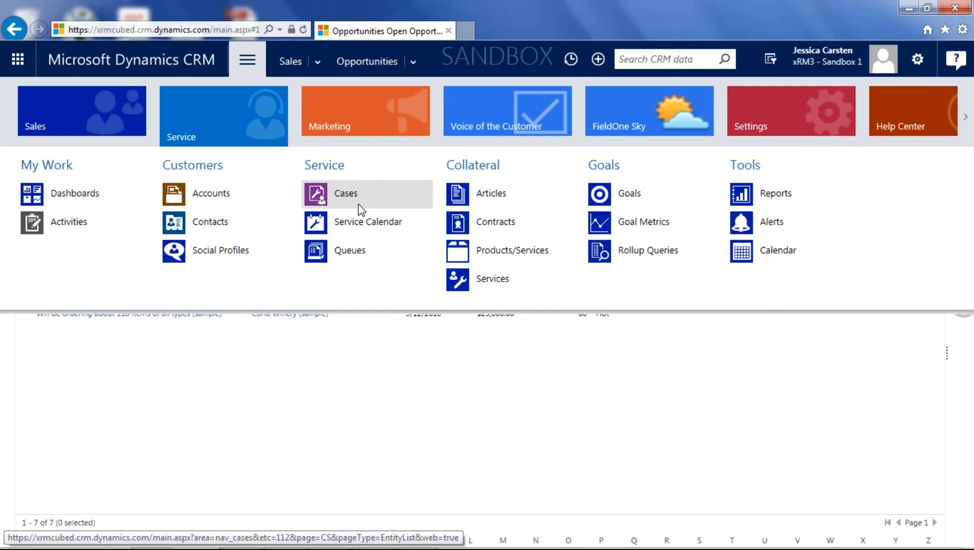
pyautogui.click(397, 131)
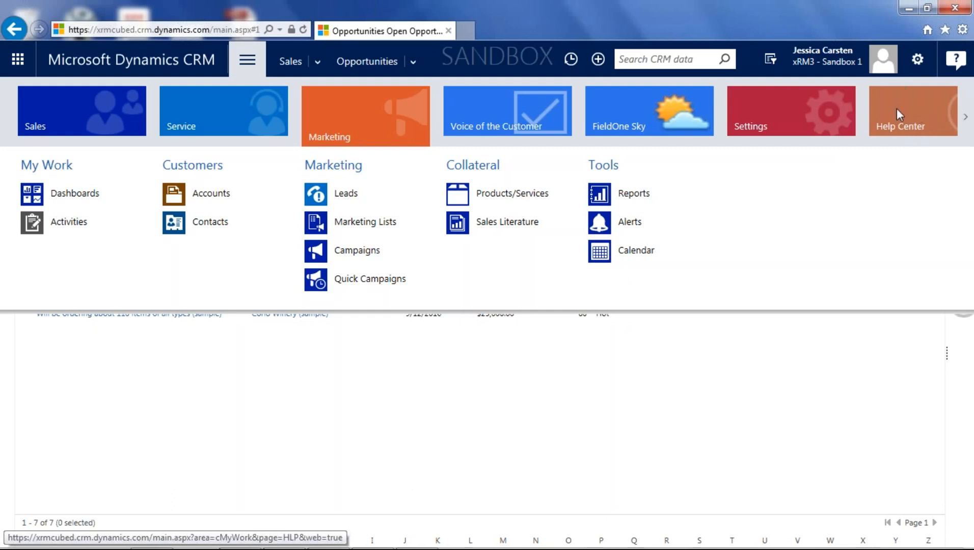
# Open the CRM Help Center, search it for "marketing lists", and close the help page
pyautogui.click(905, 118)
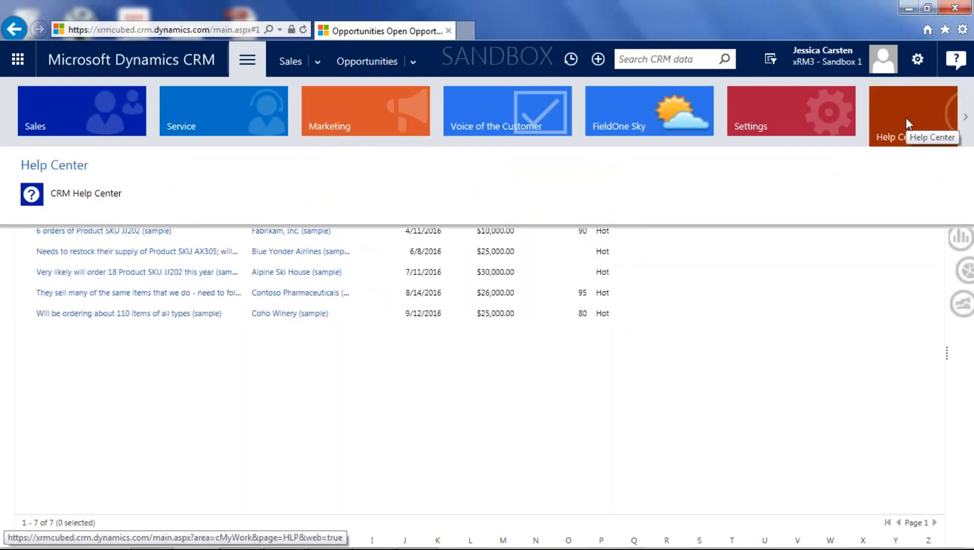
pyautogui.click(69, 196)
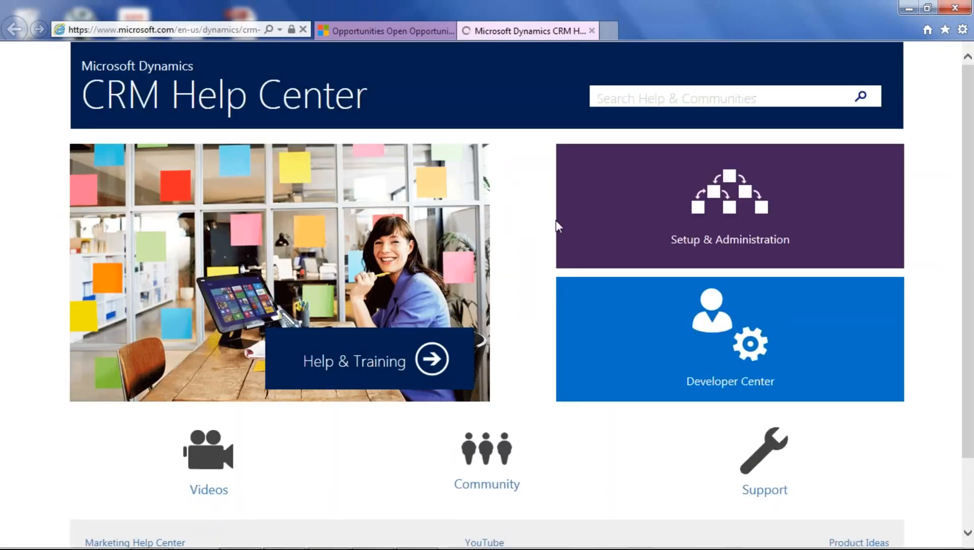
pyautogui.click(631, 96)
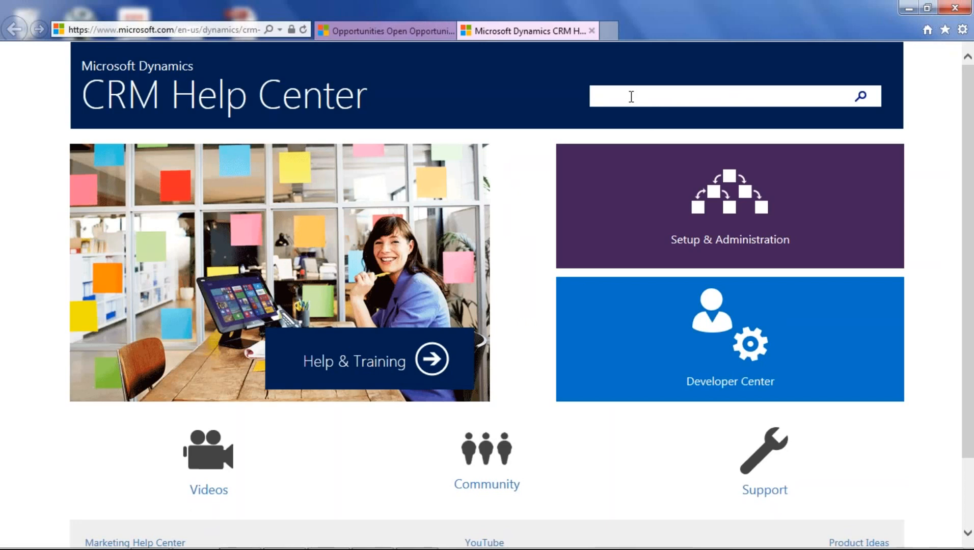
pyautogui.write('marketing lists')
pyautogui.press('Return')
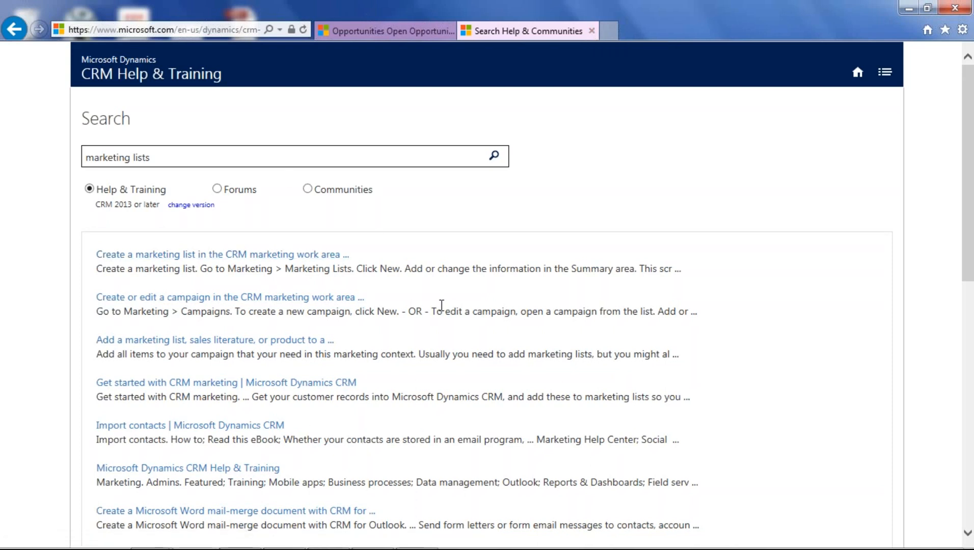
pyautogui.click(591, 31)
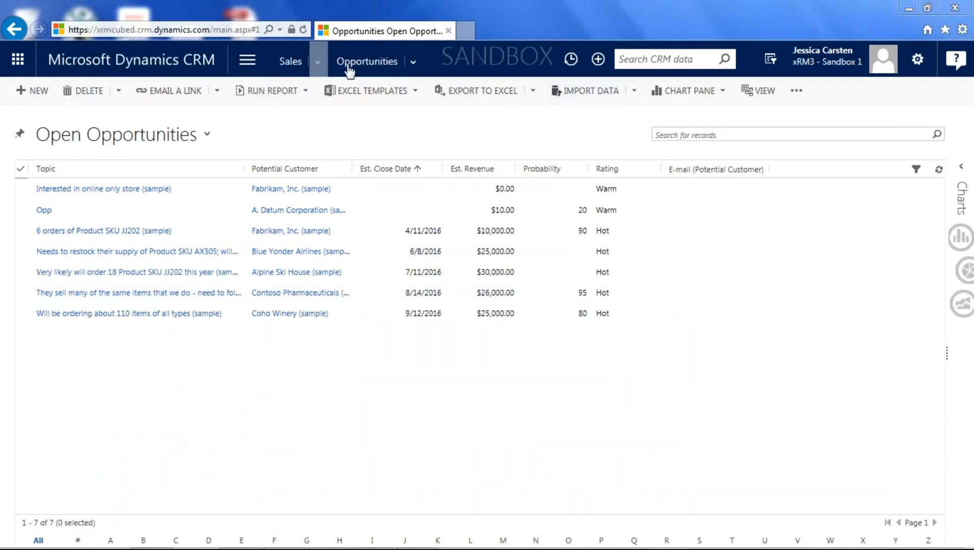
# Search all CRM data for "test" and open Advanced Find
pyautogui.click(669, 61)
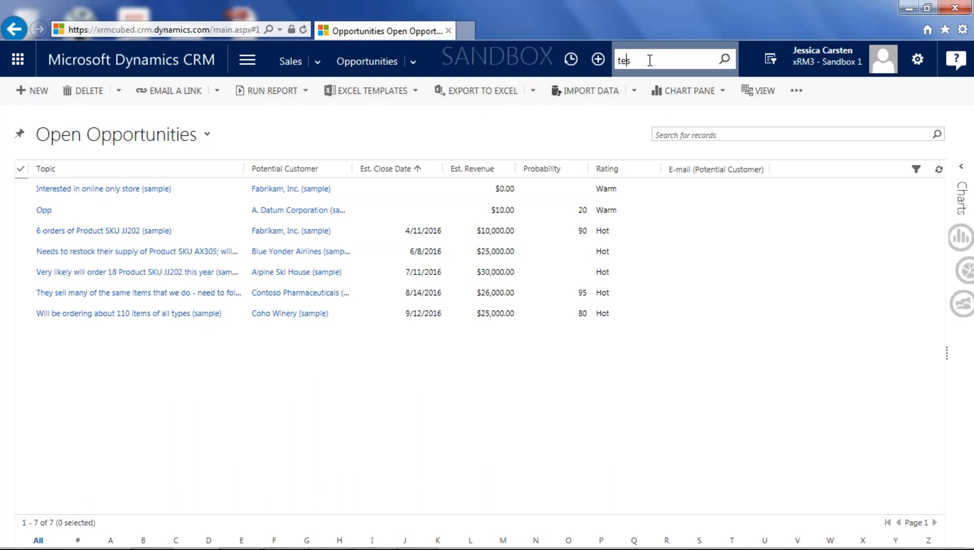
pyautogui.press('Return')
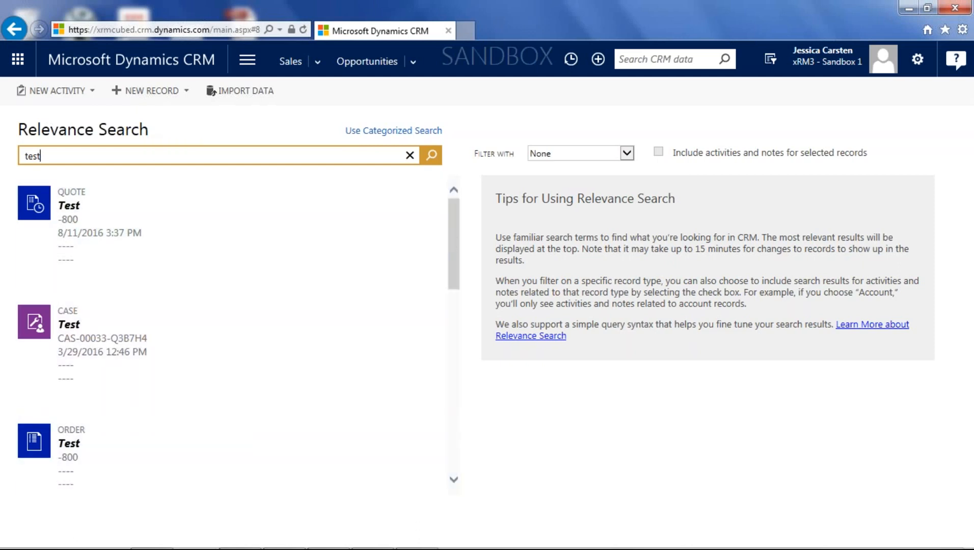
pyautogui.moveTo(453, 245); pyautogui.dragTo(454, 245)
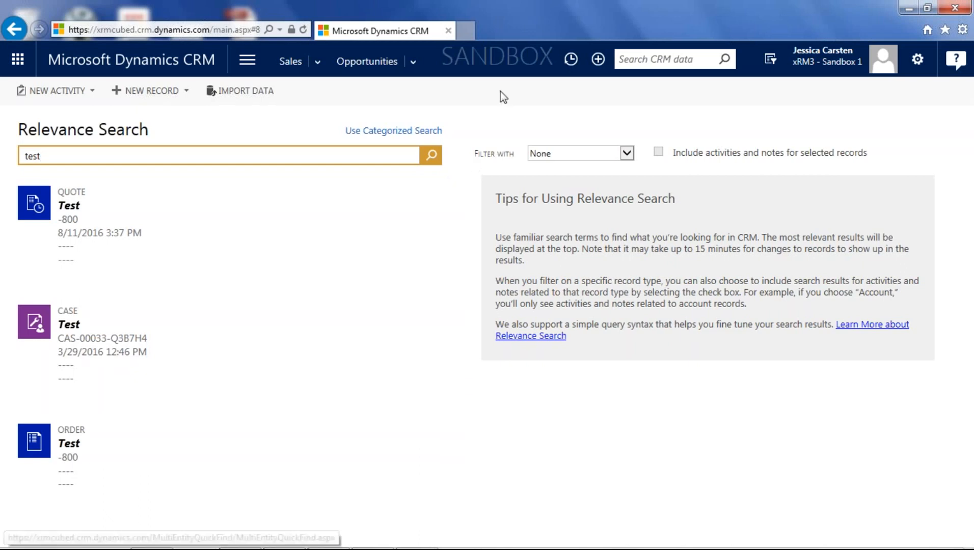
pyautogui.click(770, 62)
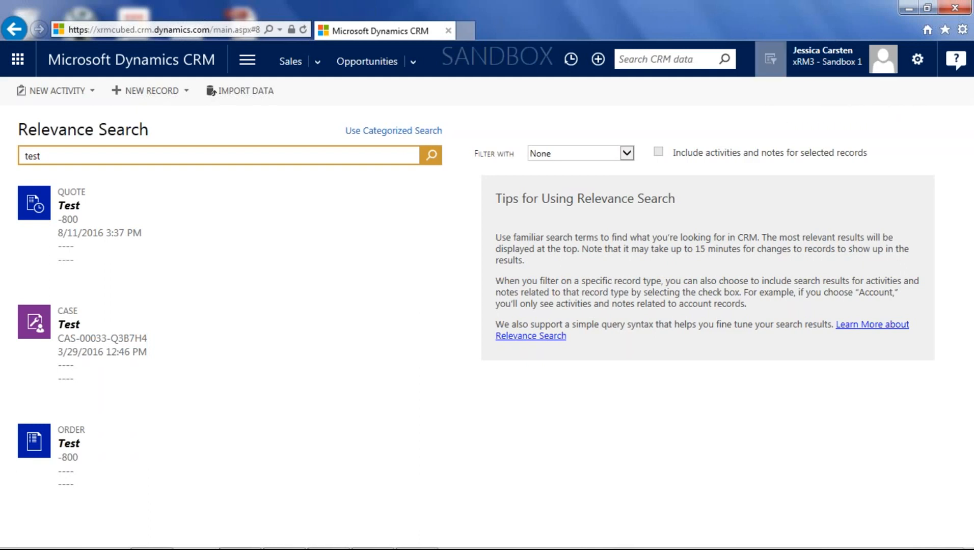
# View the recently used views and records, and go to the Accounts list in the Sales area
pyautogui.click(572, 60)
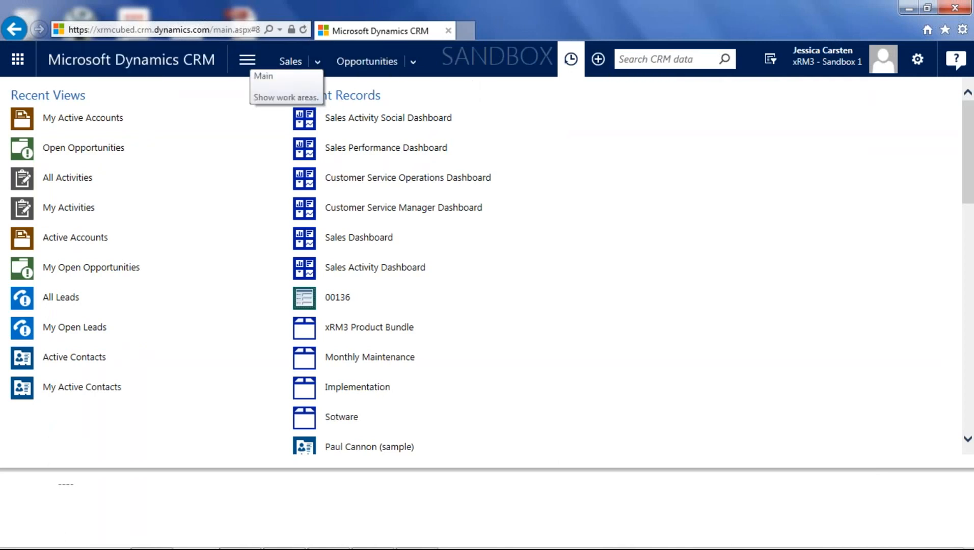
pyautogui.click(317, 62)
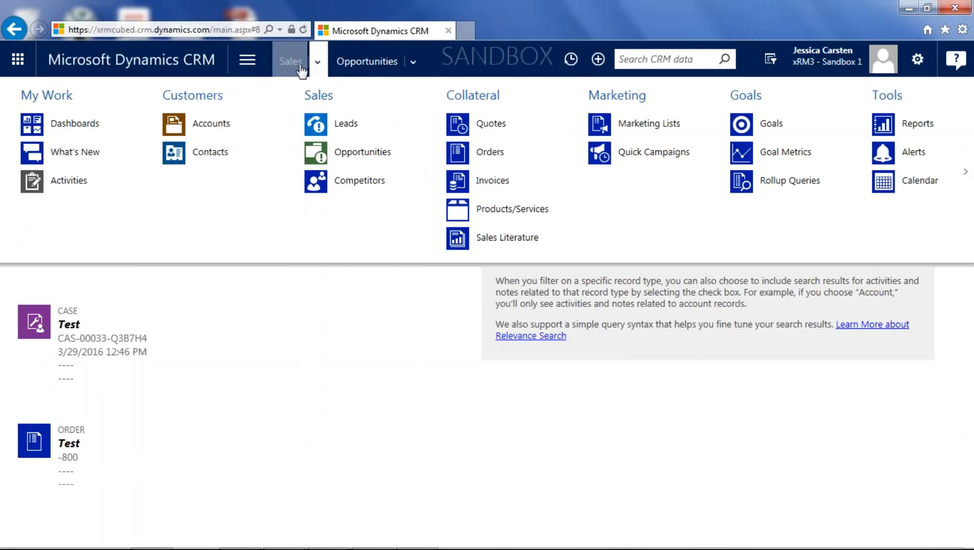
pyautogui.click(211, 129)
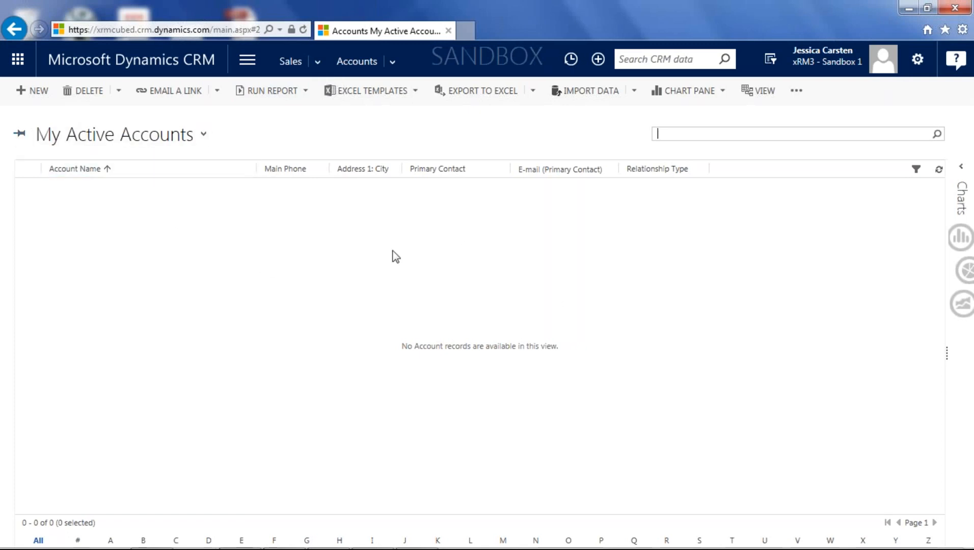
# Switch the accounts list to the Active Accounts system view and pin it as the default view
pyautogui.click(161, 139)
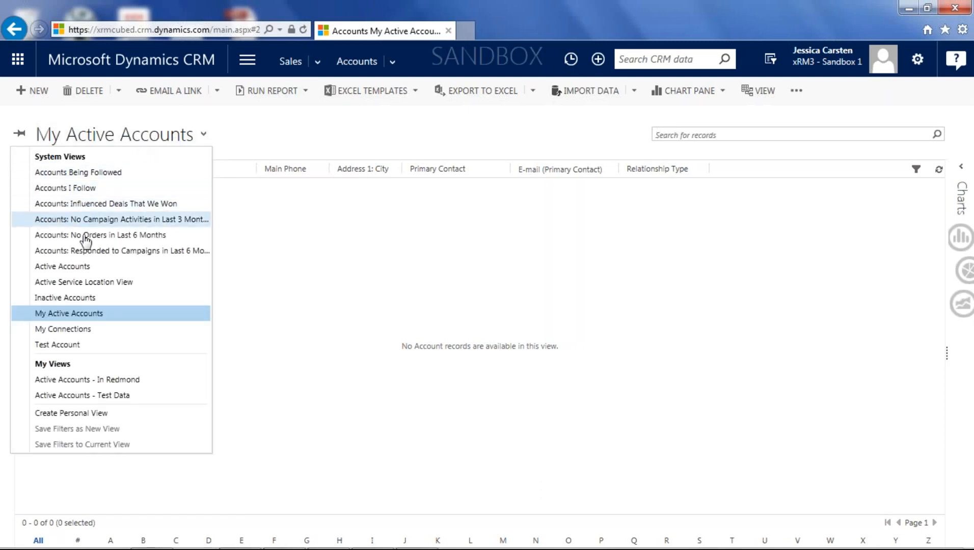
pyautogui.click(78, 267)
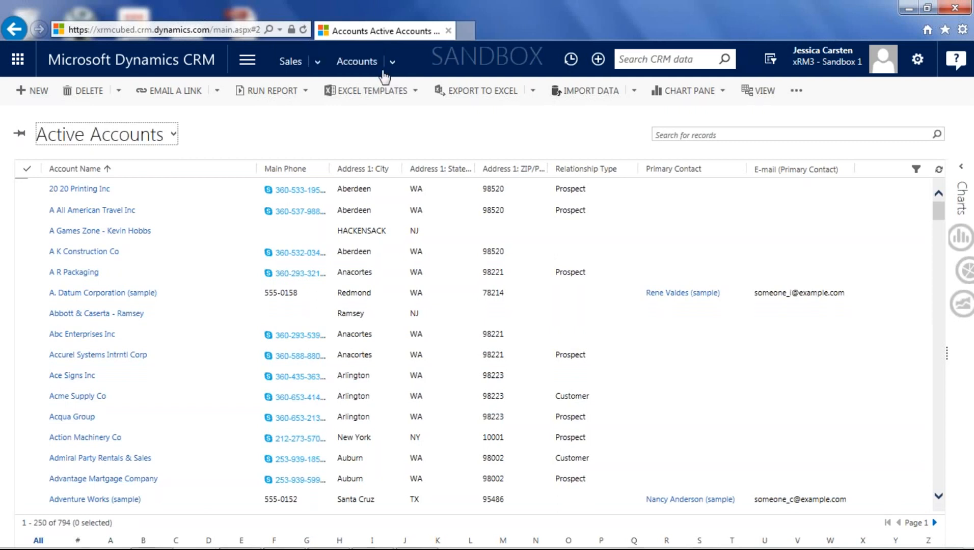
pyautogui.click(21, 134)
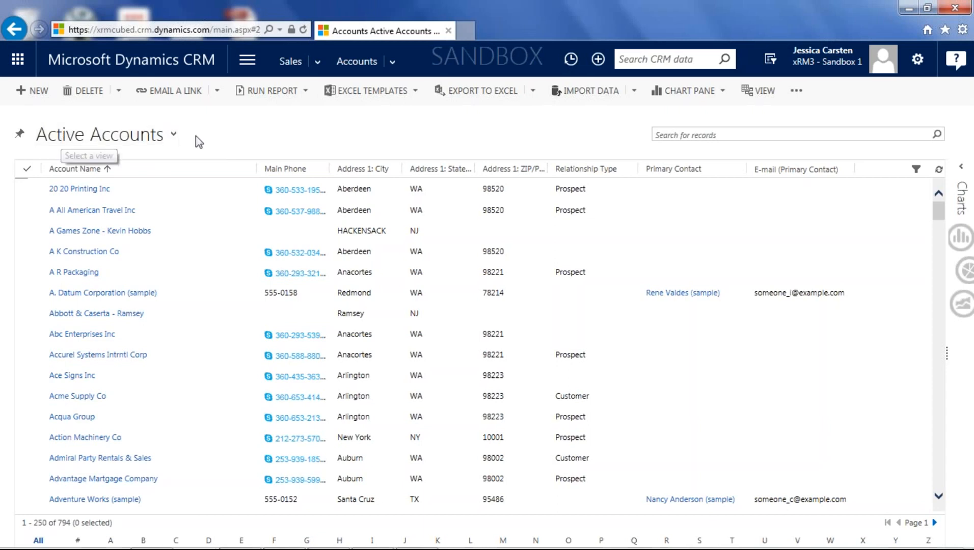
# Check the pin on Active Accounts in the list of account views and reselect that view
pyautogui.click(163, 135)
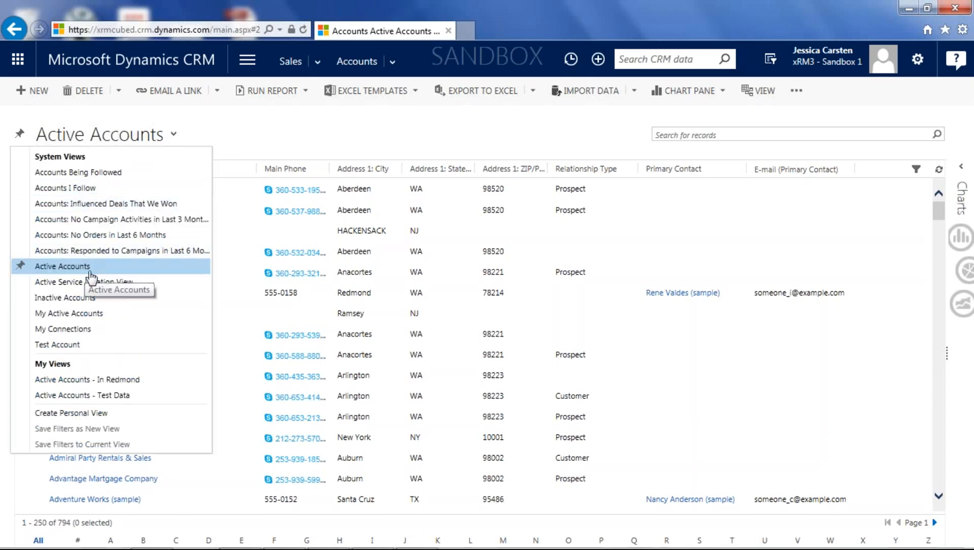
pyautogui.click(20, 267)
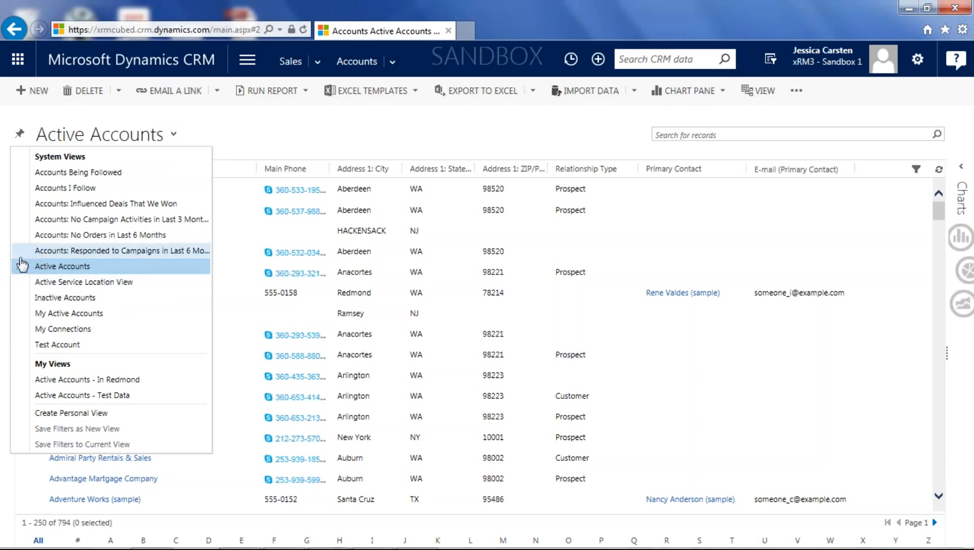
pyautogui.click(62, 266)
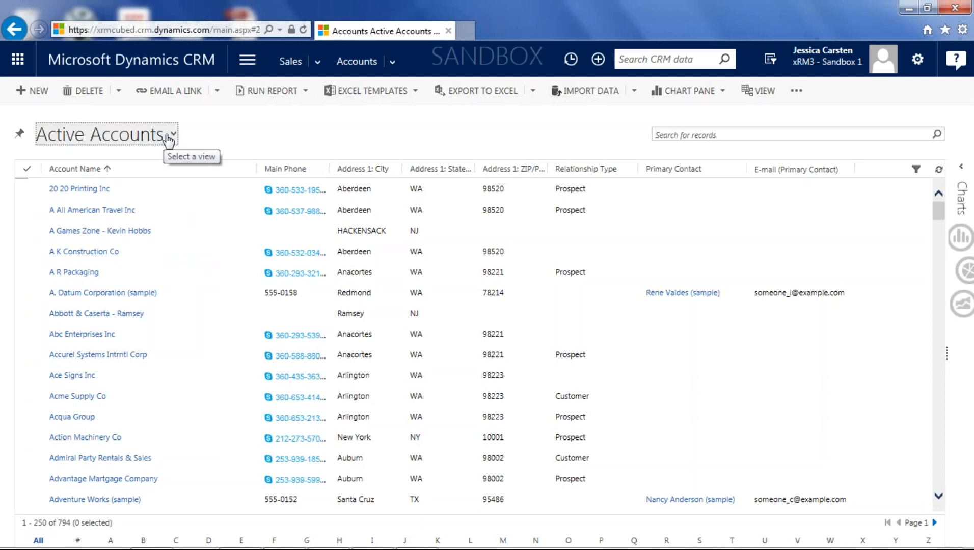
pyautogui.click(121, 147)
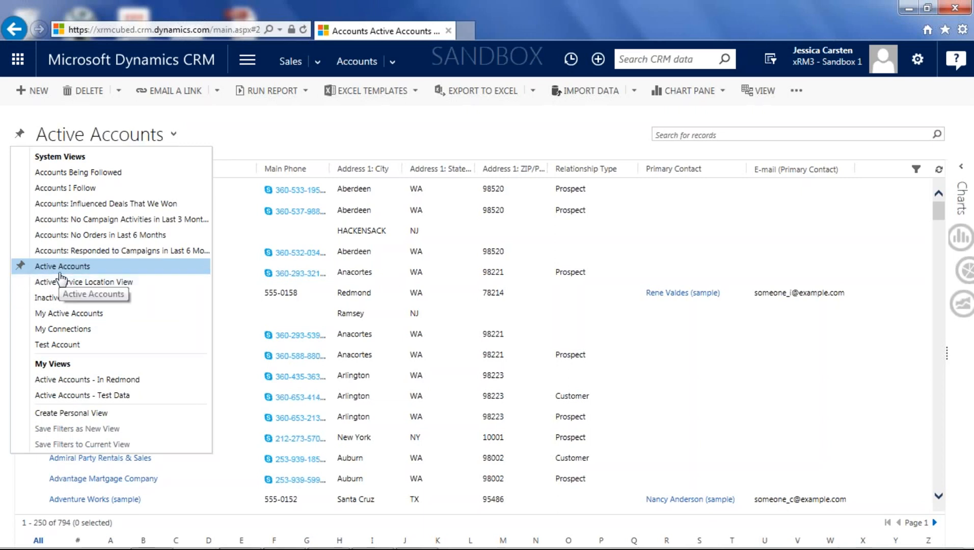
pyautogui.click(101, 267)
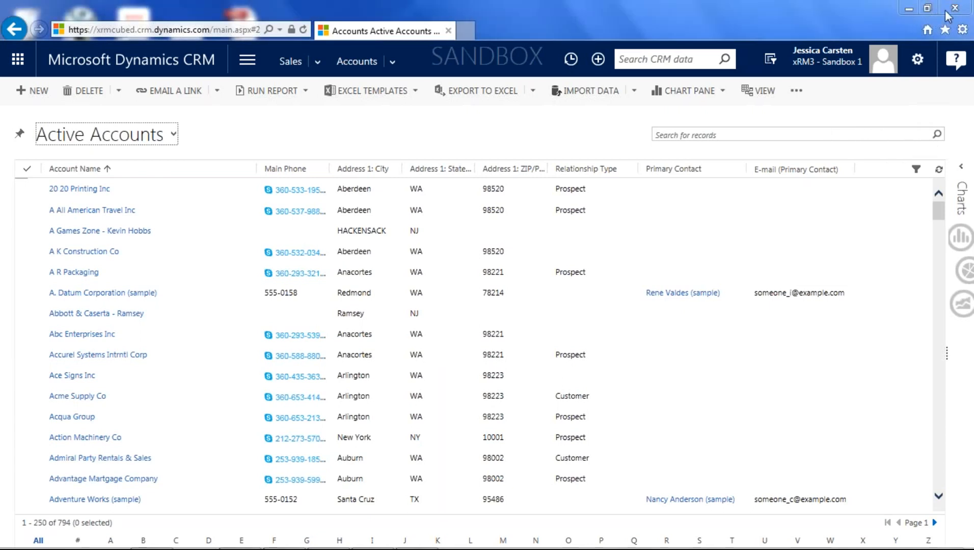
# Open the personal options and set the home page's default pane to Sales
pyautogui.click(916, 63)
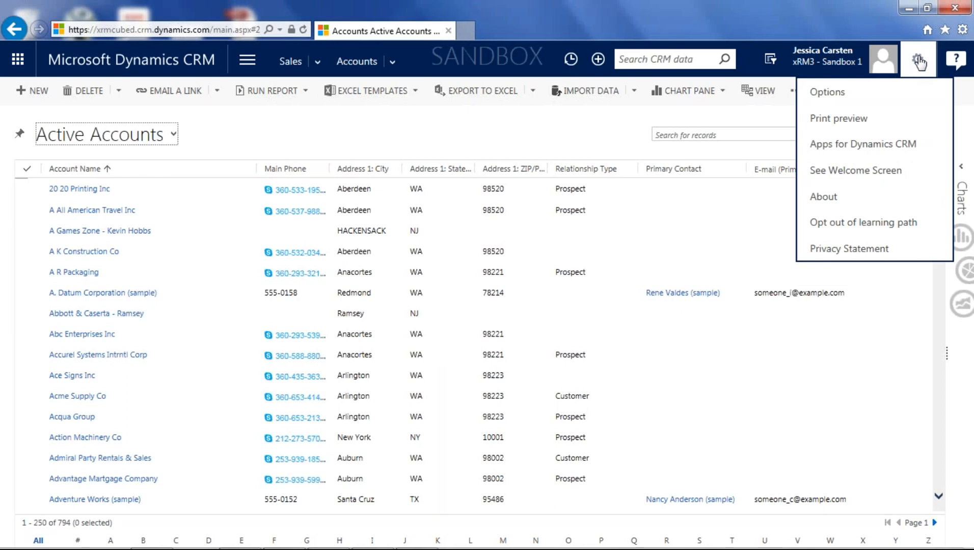
pyautogui.click(838, 94)
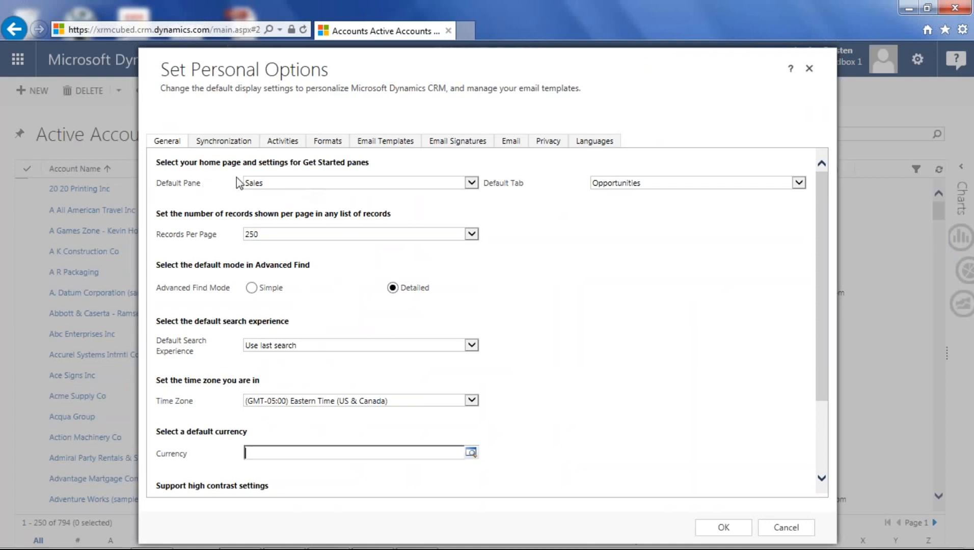
pyautogui.click(473, 184)
pyautogui.click(409, 171)
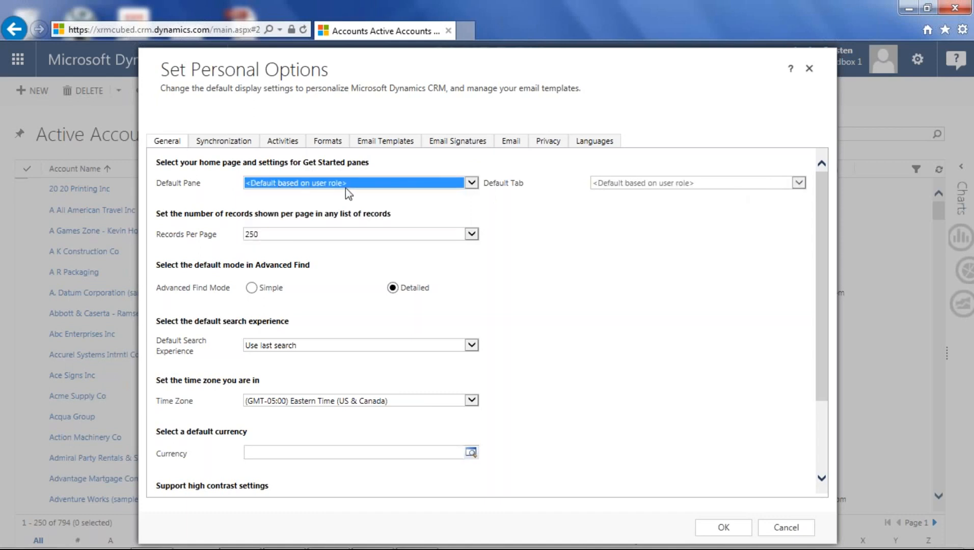
pyautogui.click(473, 184)
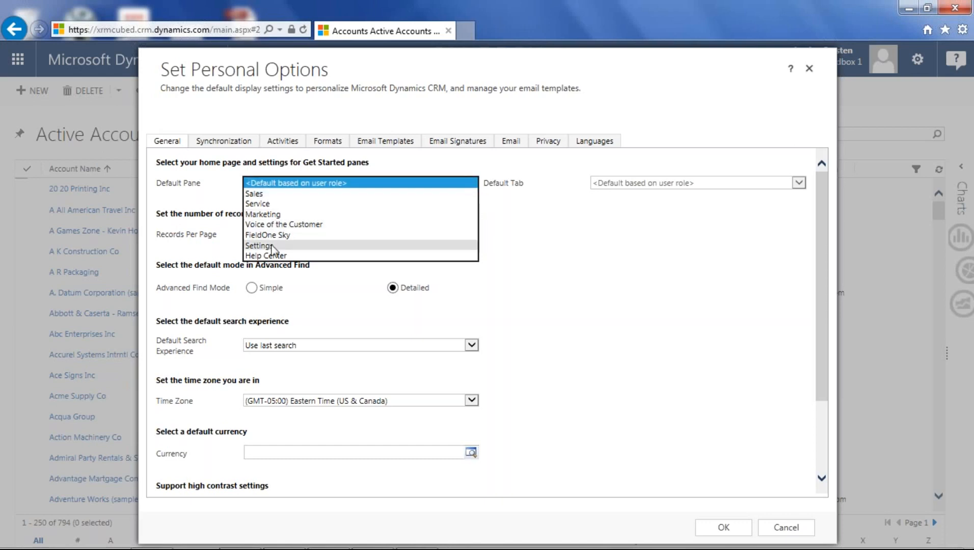
pyautogui.click(259, 194)
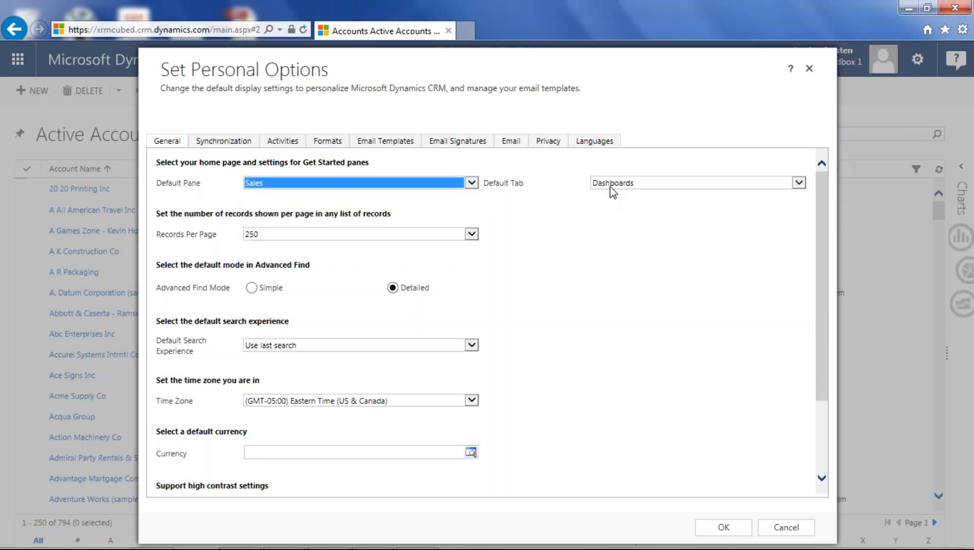
# Try Leads as the home page's default tab, set it back to Dashboards and save the personal options
pyautogui.click(799, 183)
pyautogui.click(735, 239)
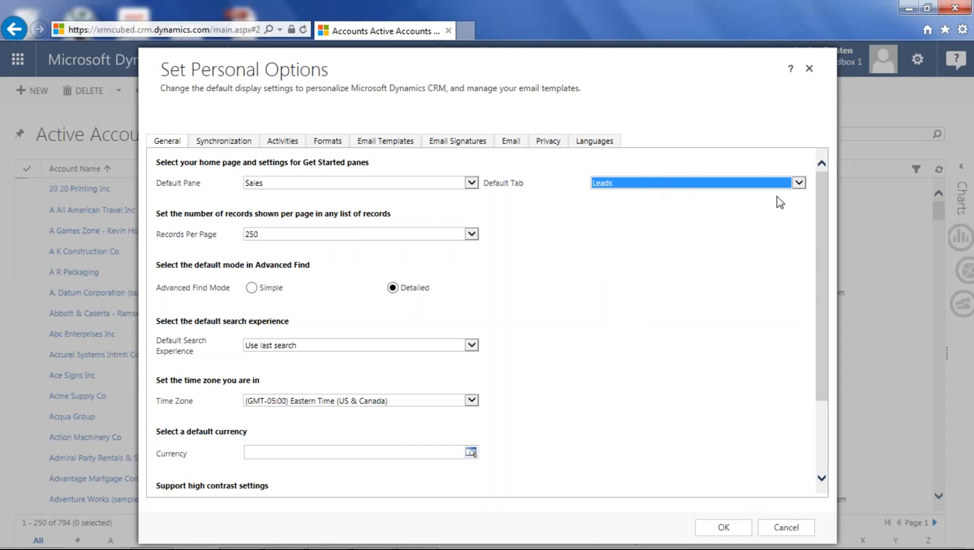
pyautogui.click(799, 184)
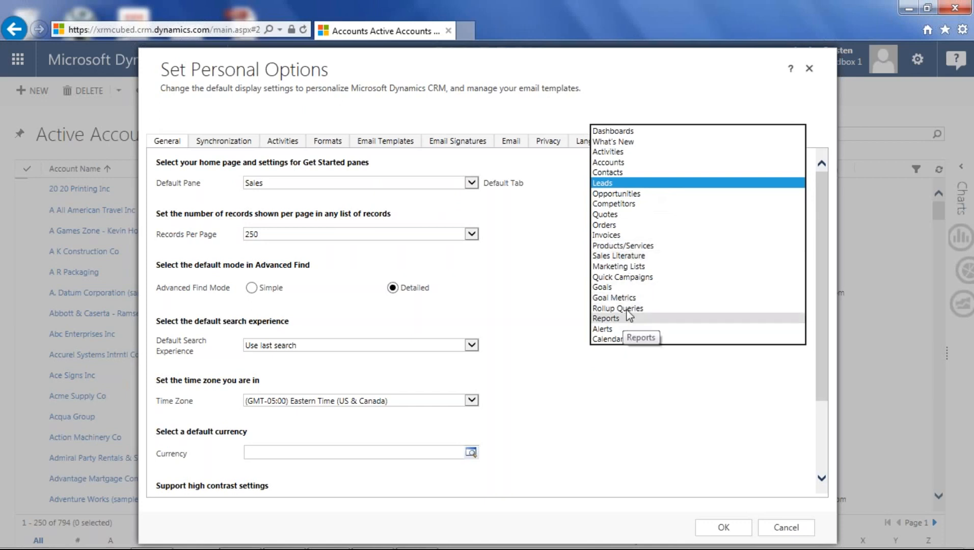
pyautogui.click(638, 132)
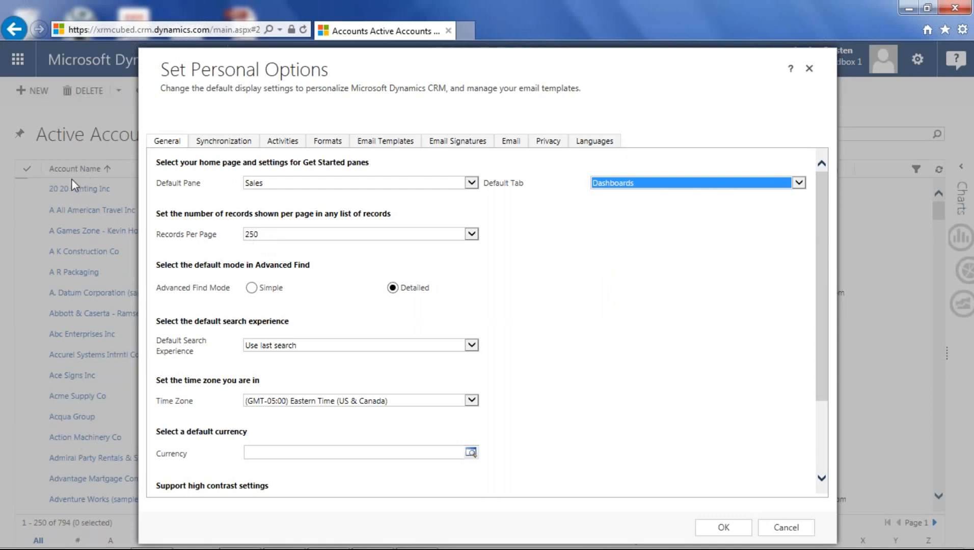
pyautogui.click(68, 503)
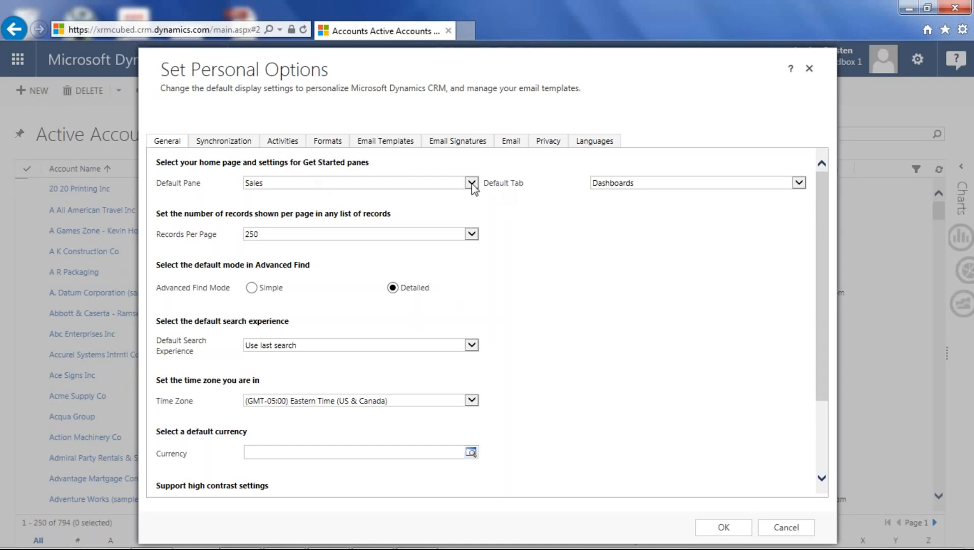
pyautogui.click(725, 530)
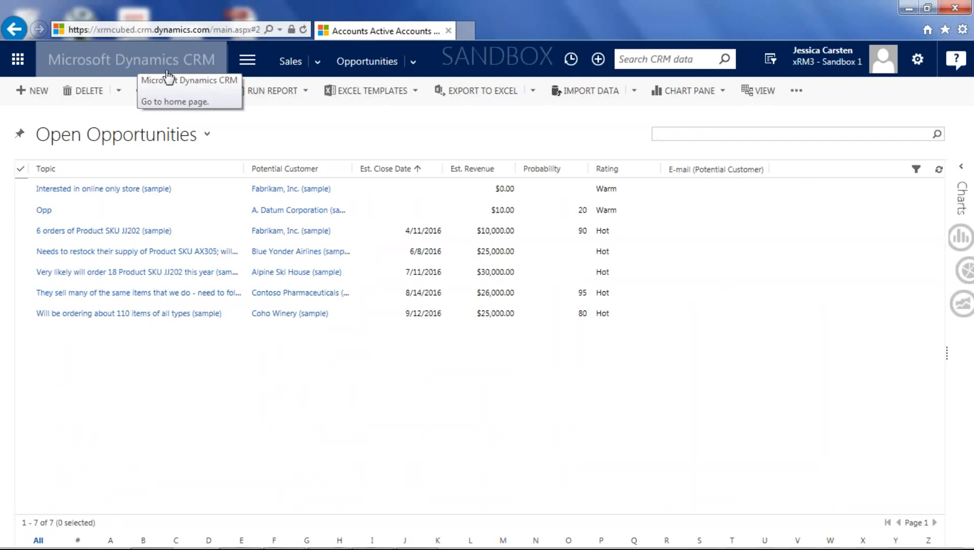
# Go to the Accounts list in the Sales area and review the recently used views and records
pyautogui.click(320, 68)
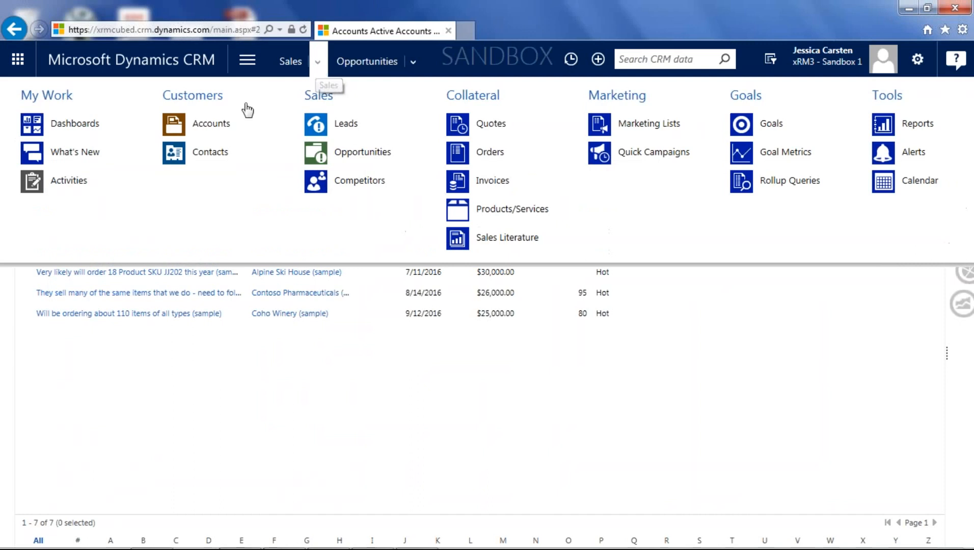
pyautogui.click(211, 123)
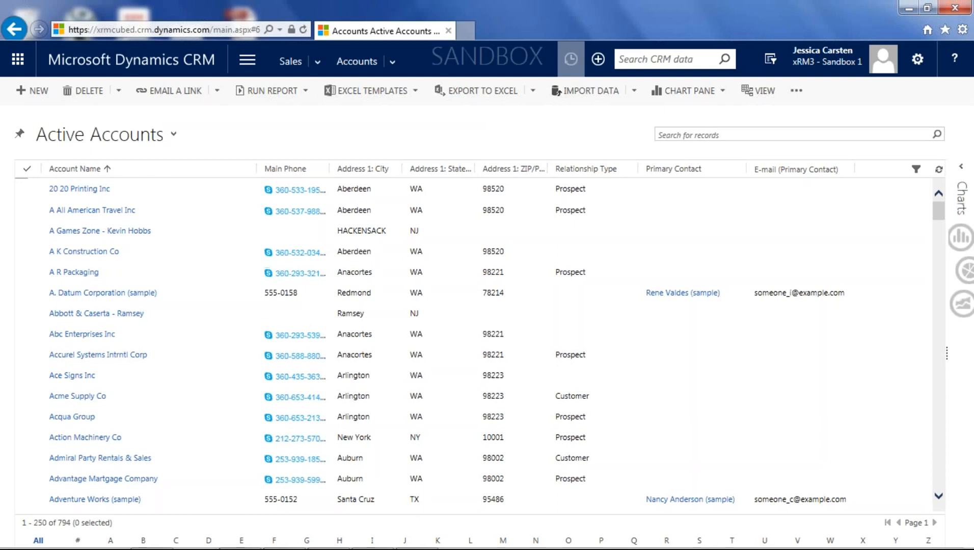
pyautogui.click(566, 71)
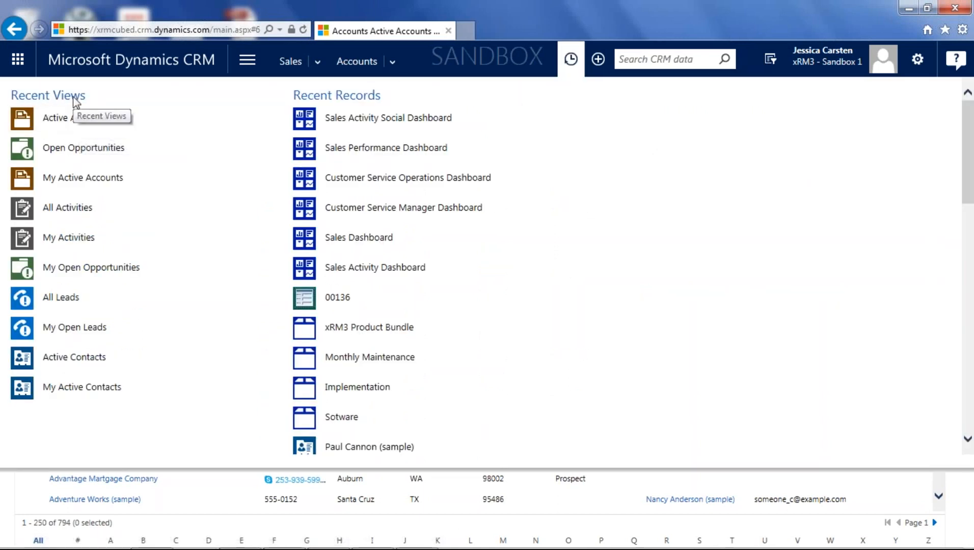
pyautogui.click(93, 132)
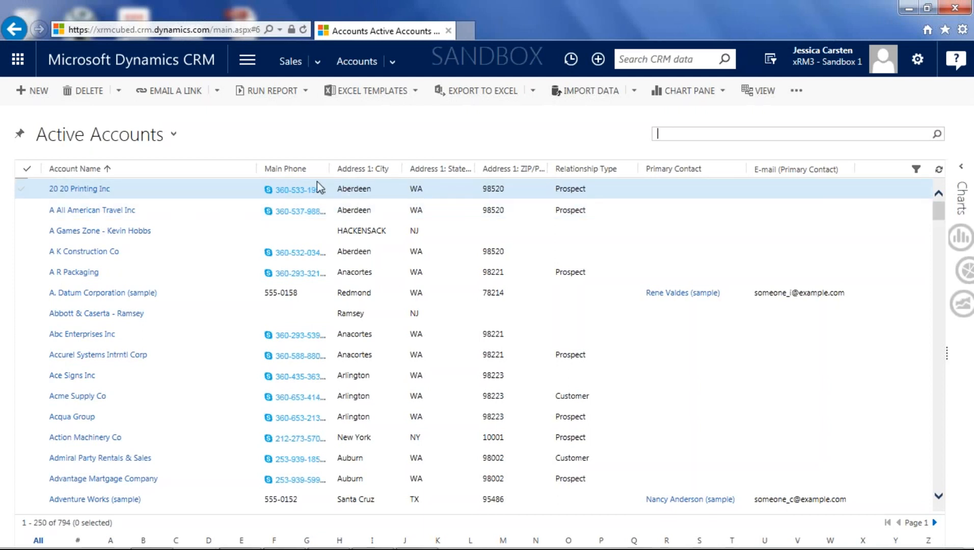
# Select the first three accounts in Active Accounts, plus Ace Signs Inc, Alexander & Alexander Inc, Alcoa and Allaire Travel
pyautogui.click(884, 191)
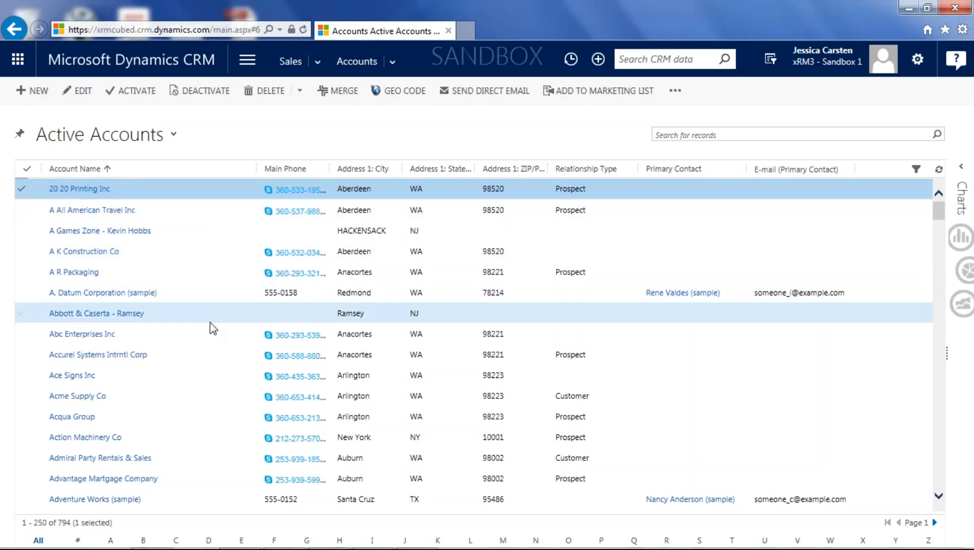
pyautogui.keyDown('shift'); pyautogui.click(220, 237); pyautogui.keyUp('shift')
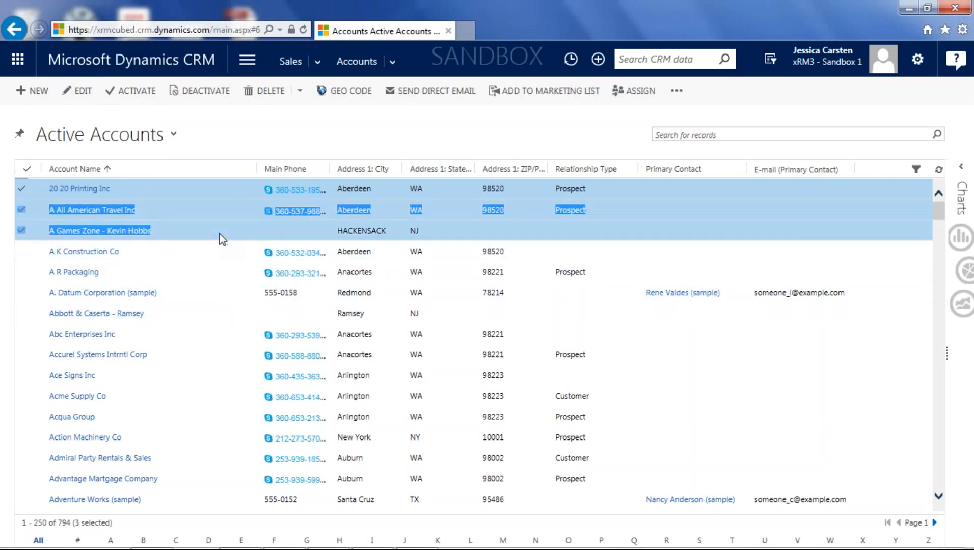
pyautogui.keyDown('ctrl'); pyautogui.click(206, 379); pyautogui.keyUp('ctrl')
pyautogui.scroll(-5, 227, 453)
pyautogui.keyDown('ctrl'); pyautogui.click(218, 393); pyautogui.keyUp('ctrl')
pyautogui.keyDown('ctrl'); pyautogui.click(190, 344); pyautogui.keyUp('ctrl')
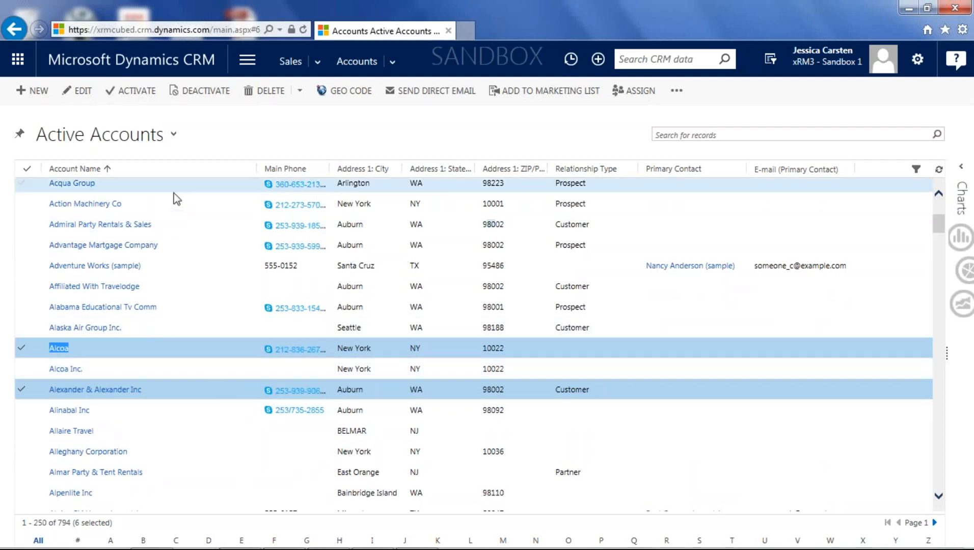
pyautogui.keyDown('ctrl'); pyautogui.click(192, 435); pyautogui.keyUp('ctrl')
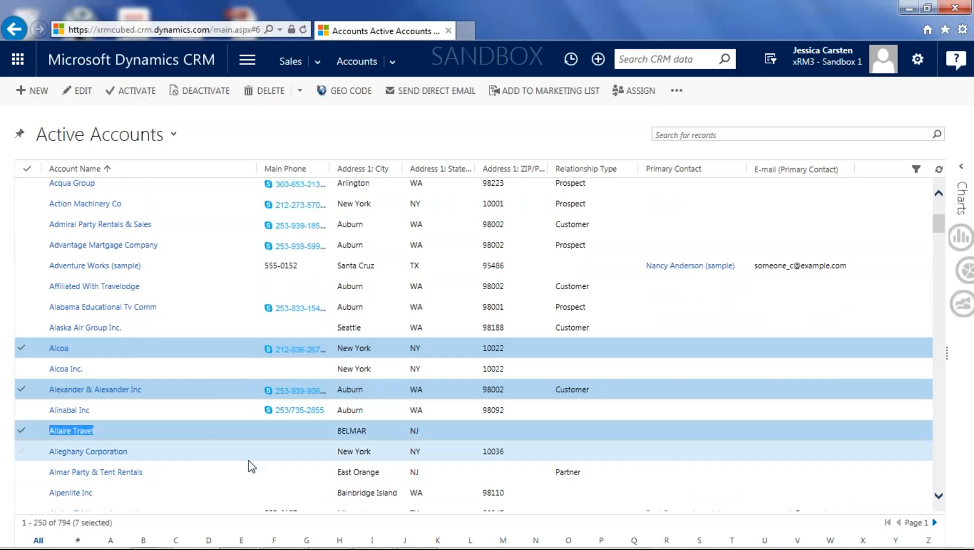
# Try to bulk edit the selected accounts' Relationship Type to Prospect, and recover the unresponsive web page
pyautogui.click(83, 92)
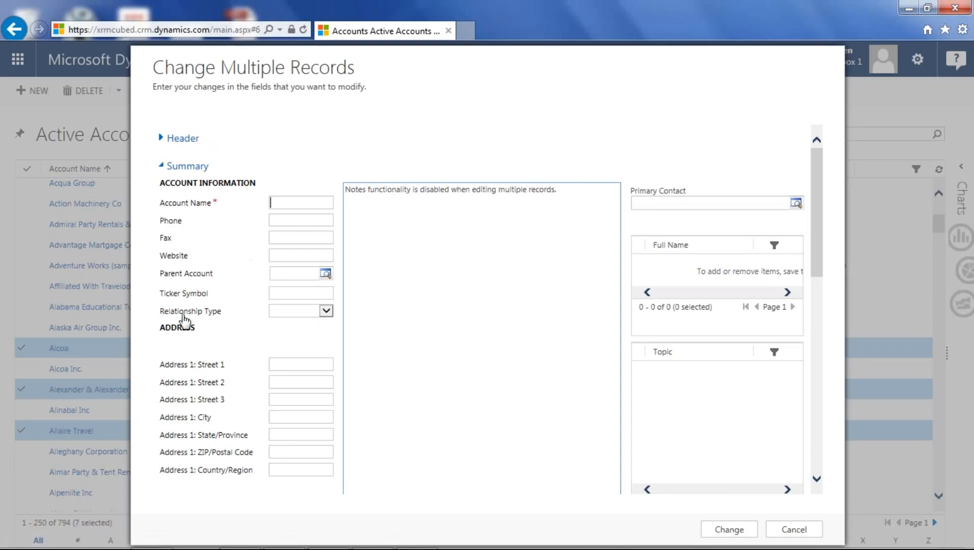
pyautogui.click(328, 313)
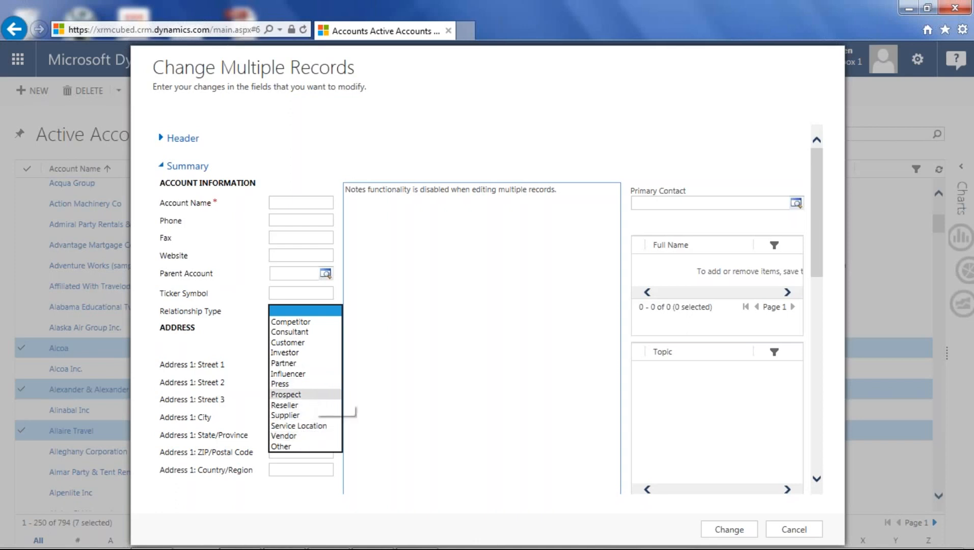
pyautogui.click(305, 395)
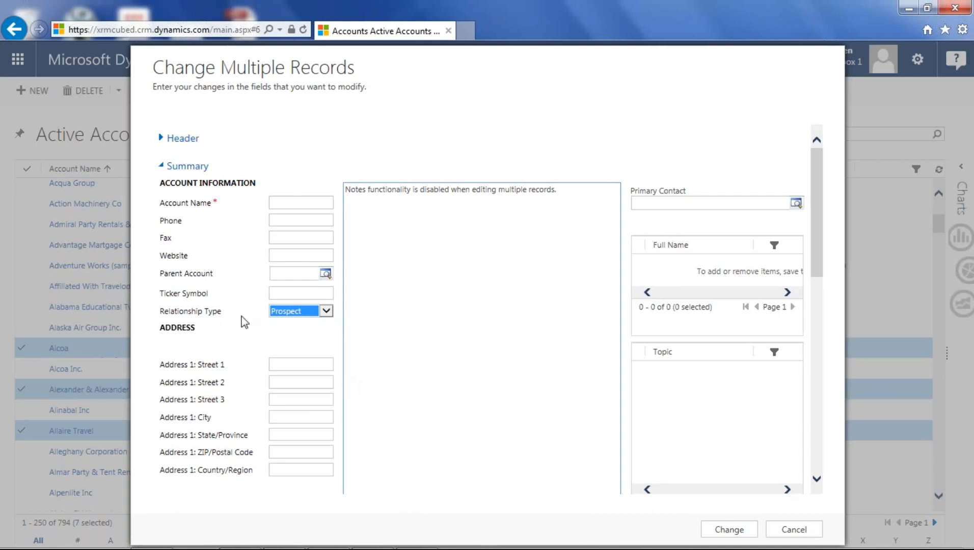
pyautogui.click(738, 530)
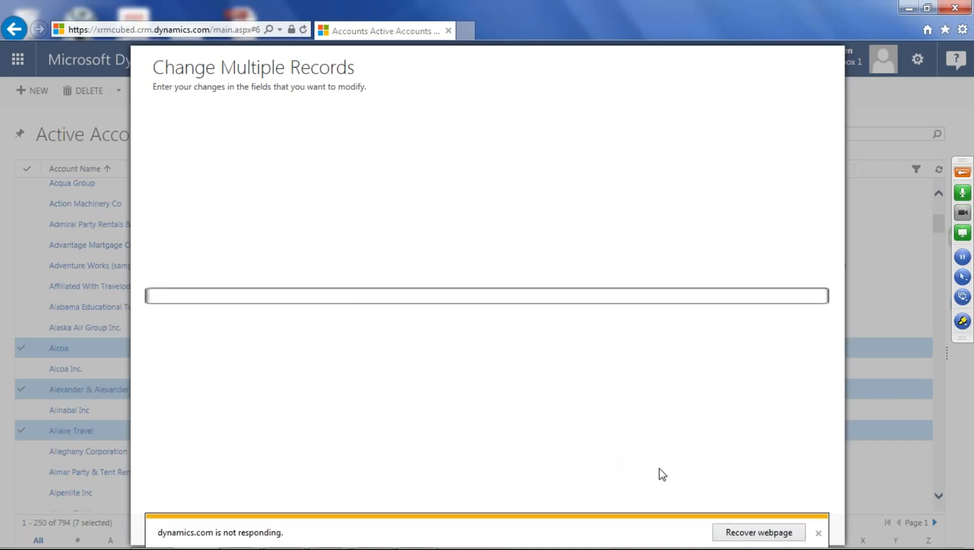
pyautogui.click(753, 534)
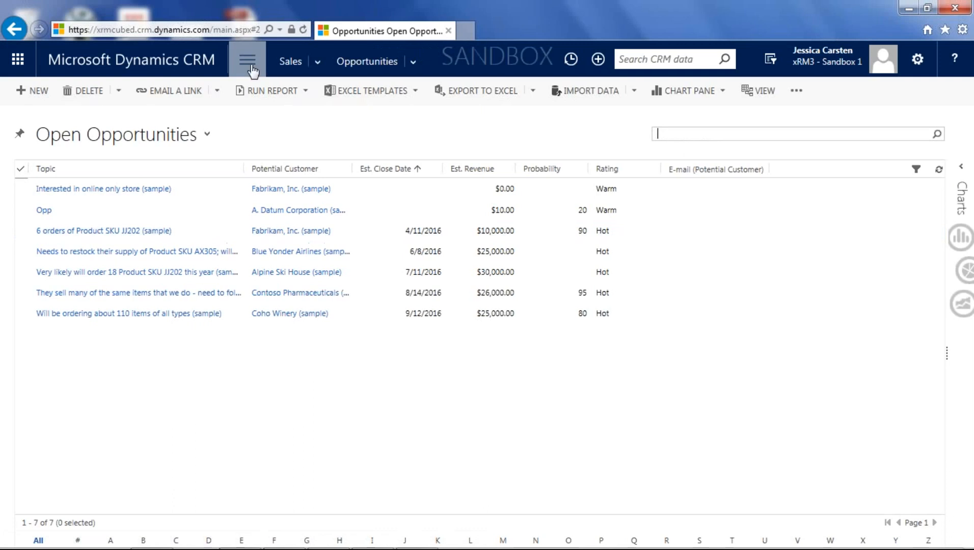
# Reopen the accounts list from the recent views and select Abbott & Caserta - Ramsey, Ace Signs Inc and Adventure Works (sample)
pyautogui.click(573, 60)
pyautogui.click(101, 150)
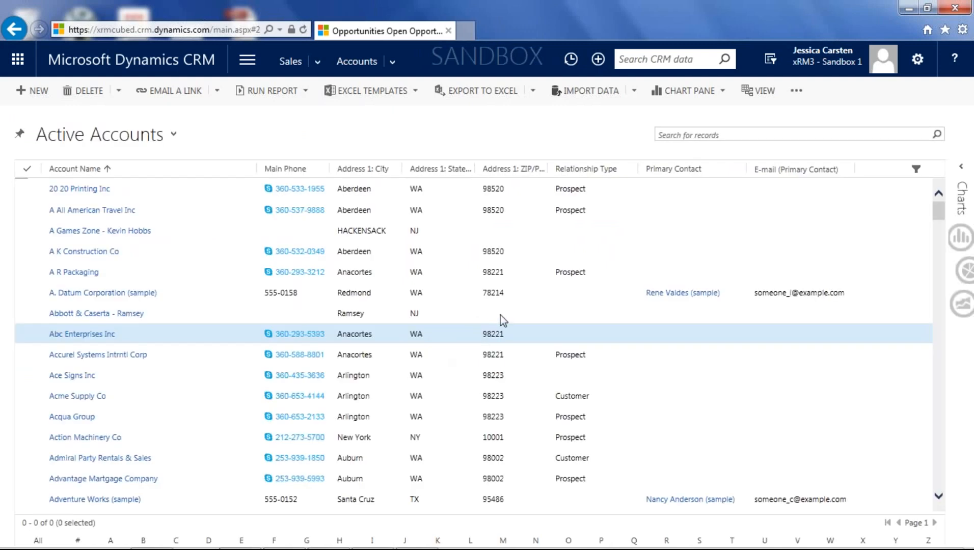
pyautogui.scroll(-1, 535, 263)
pyautogui.scroll(-1, 545, 249)
pyautogui.click(548, 260)
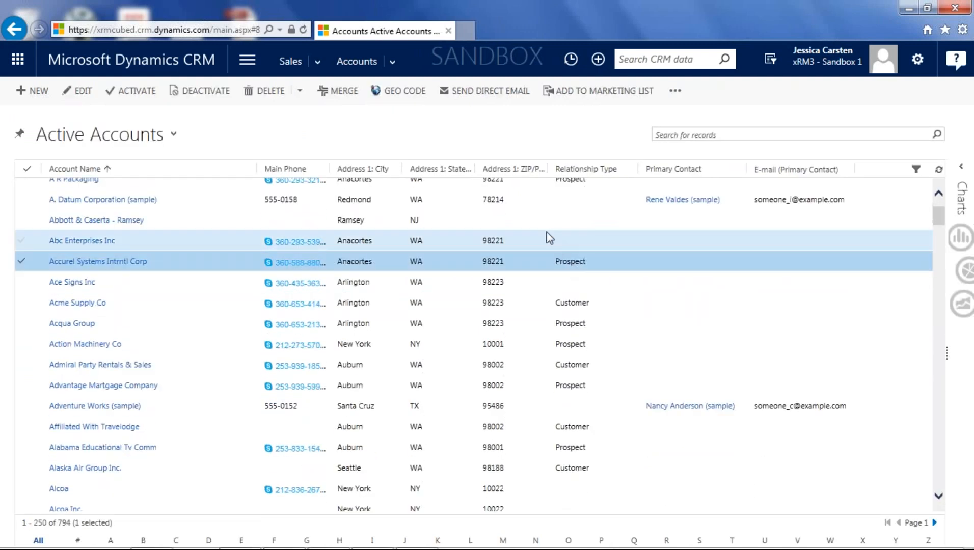
pyautogui.click(549, 229)
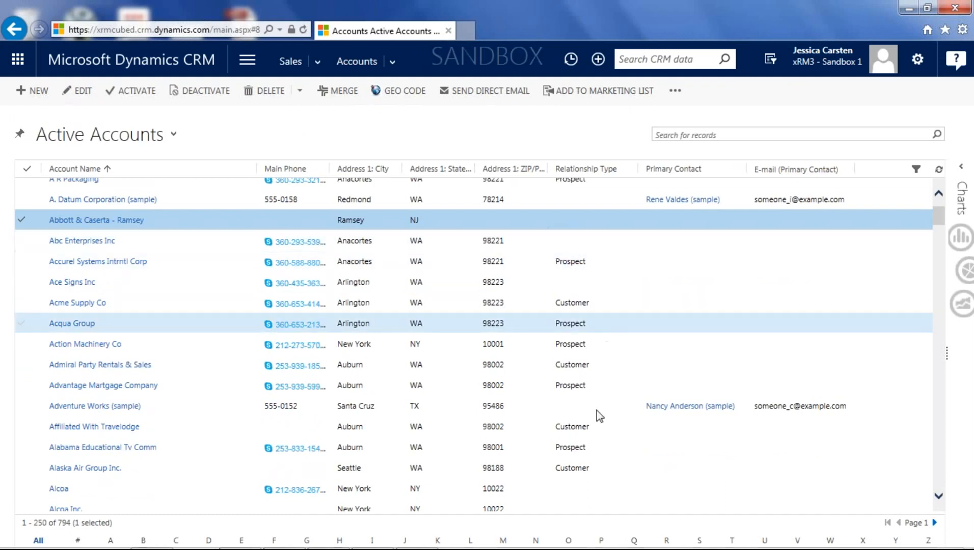
pyautogui.keyDown('ctrl'); pyautogui.click(579, 406); pyautogui.keyUp('ctrl')
pyautogui.keyDown('ctrl'); pyautogui.click(584, 281); pyautogui.keyUp('ctrl')
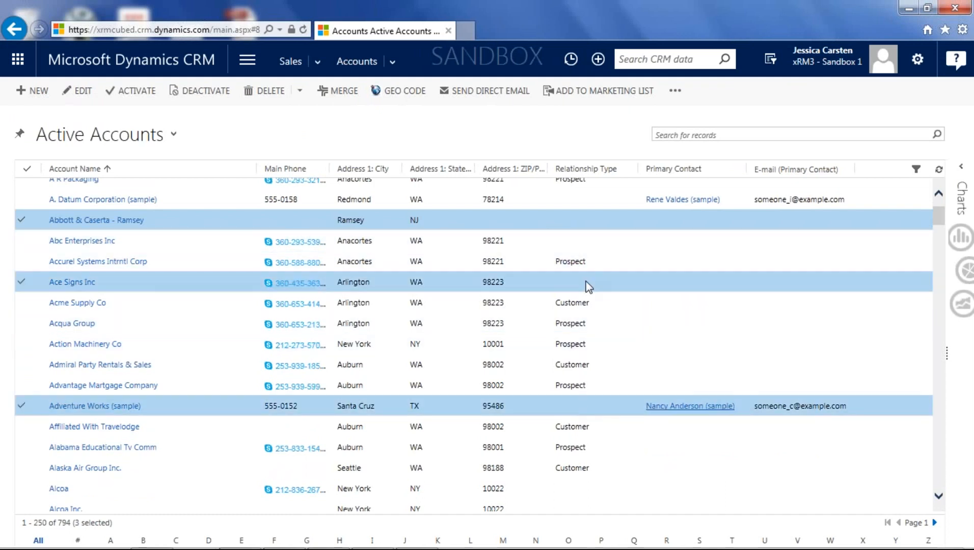
# Bulk edit the three selected accounts' Relationship Type to Prospect, and recover the unresponsive web page
pyautogui.click(81, 92)
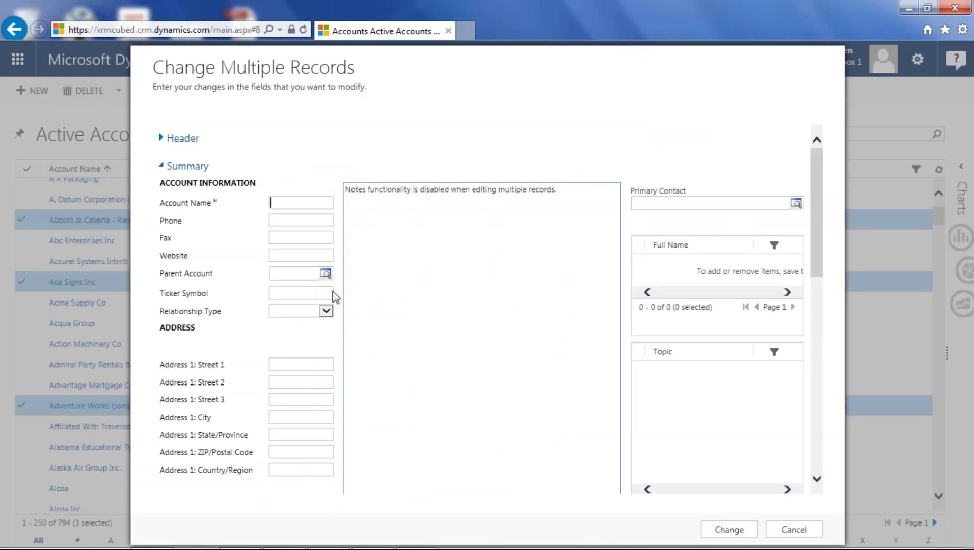
pyautogui.click(325, 311)
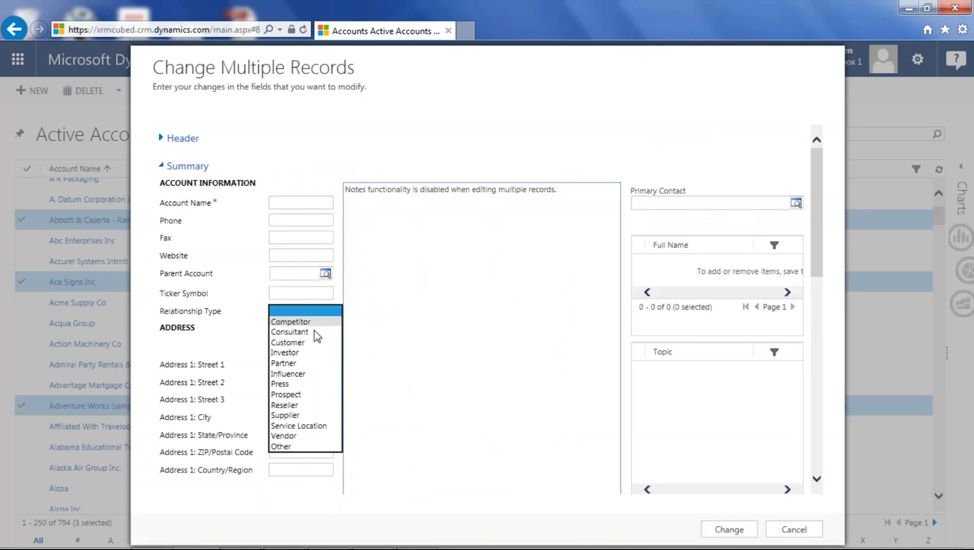
pyautogui.click(300, 395)
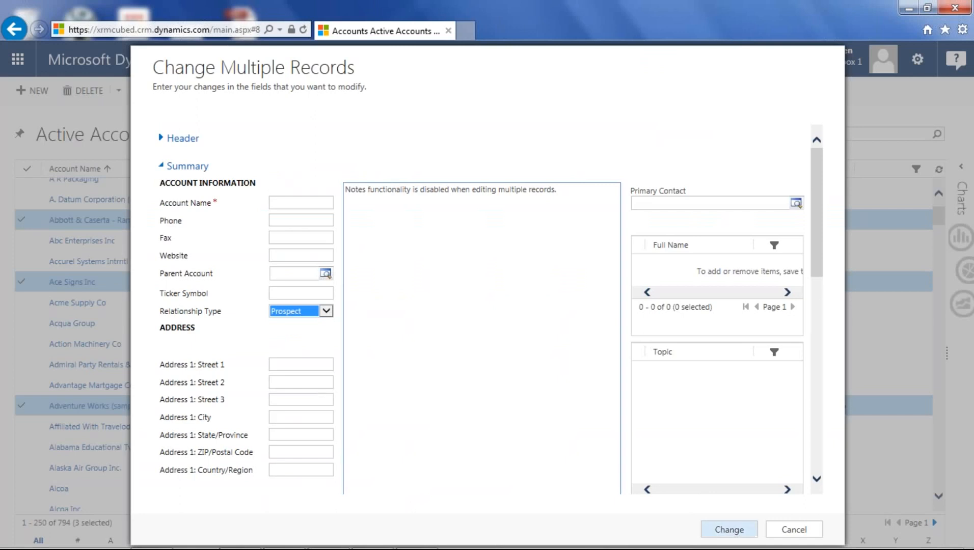
pyautogui.click(729, 529)
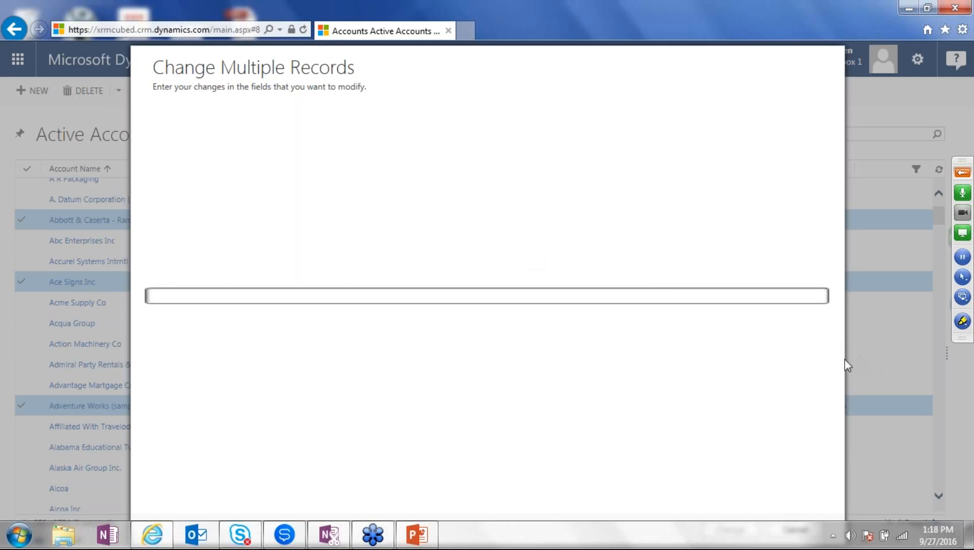
pyautogui.click(773, 534)
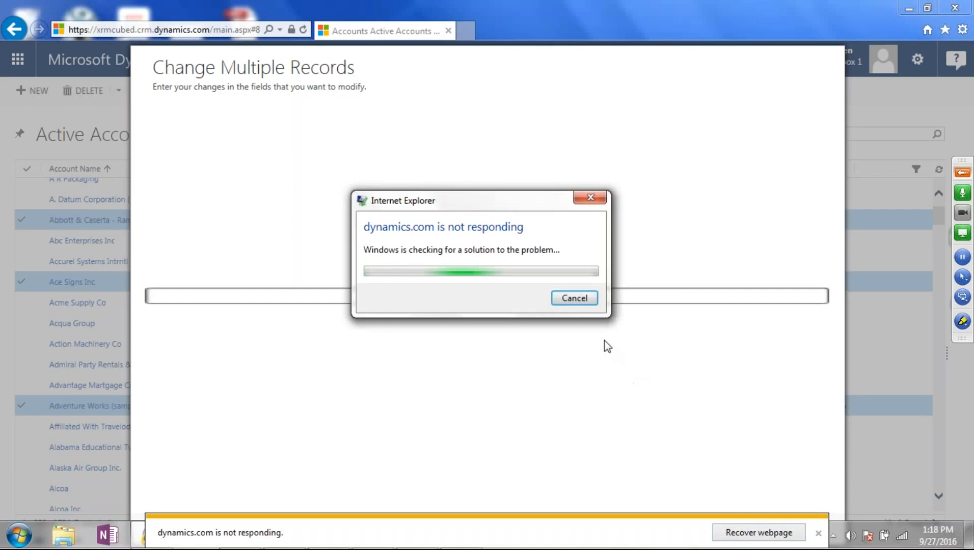
pyautogui.click(588, 301)
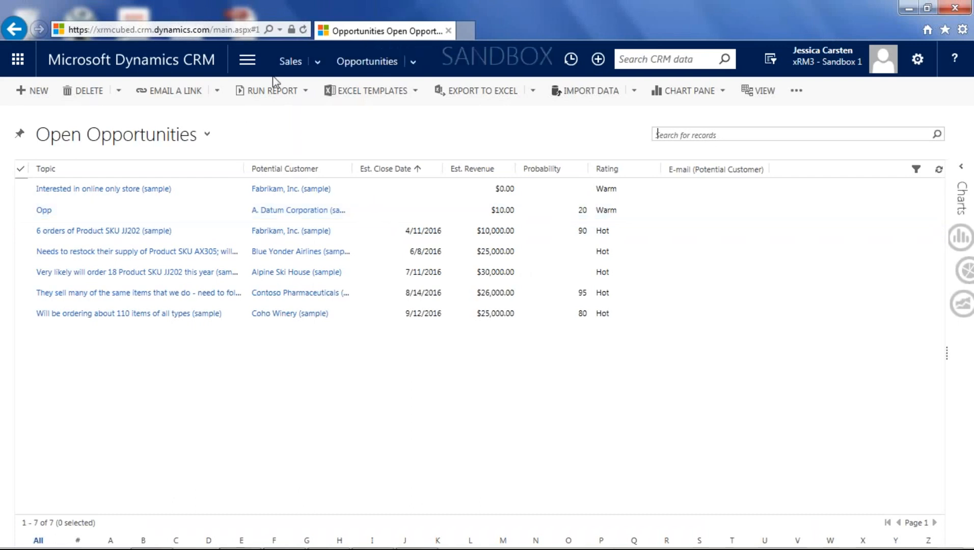
# Return to the Accounts list in the Sales area and turn on column filtering
pyautogui.click(317, 62)
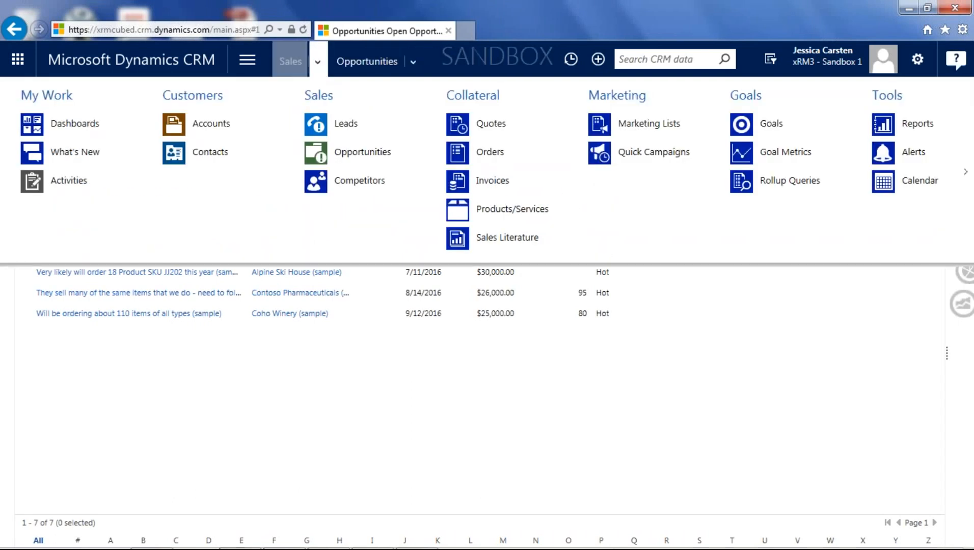
pyautogui.click(231, 125)
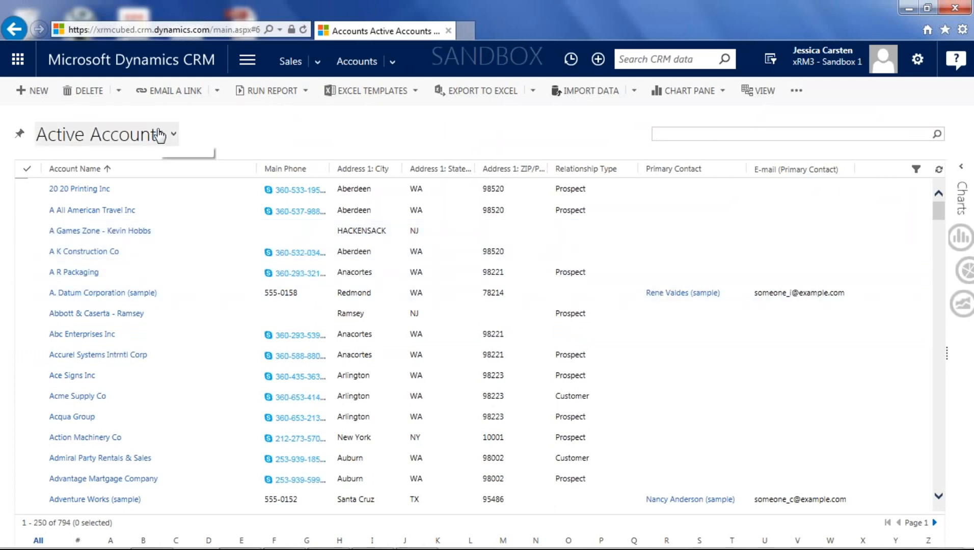
pyautogui.click(916, 170)
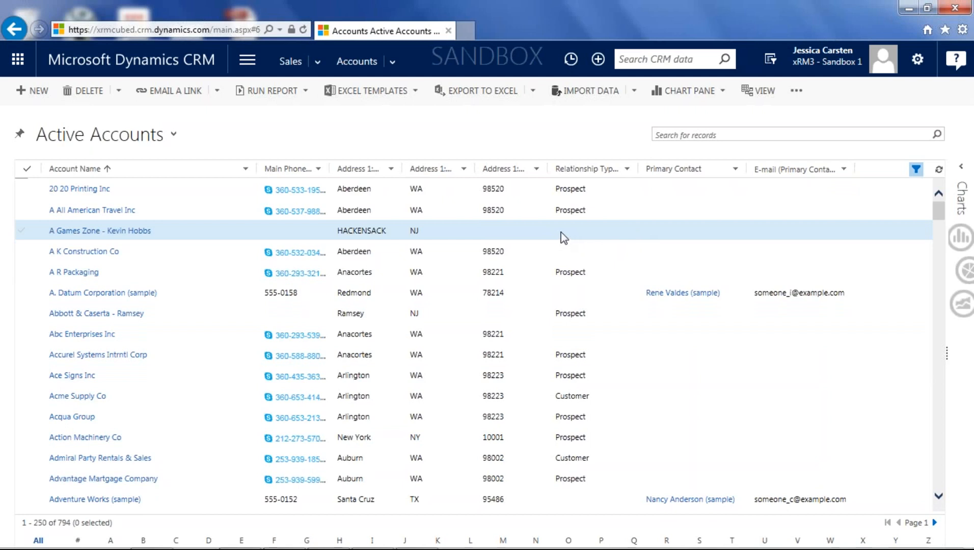
pyautogui.click(916, 170)
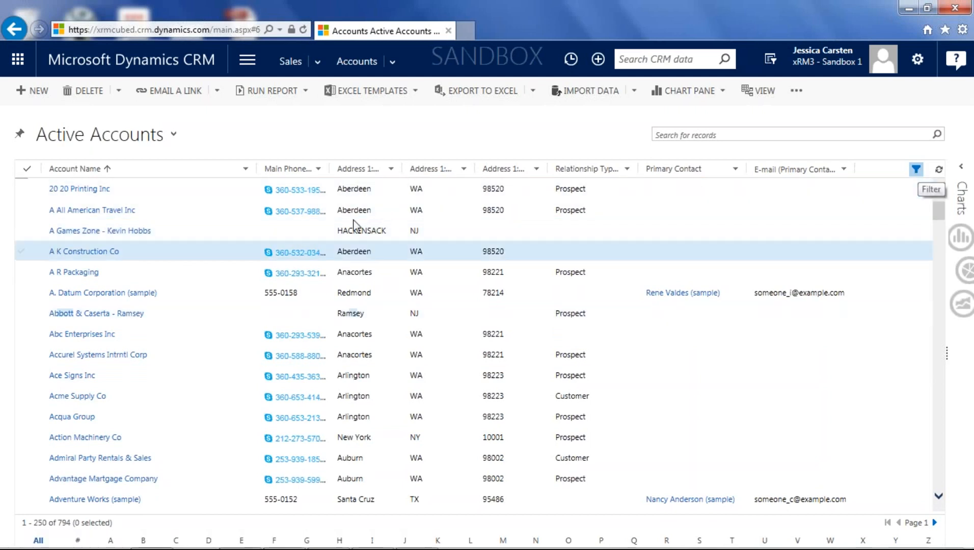
# Apply a custom filter to the Main Phone column for records that begin with 425 or begin with (425)
pyautogui.click(319, 170)
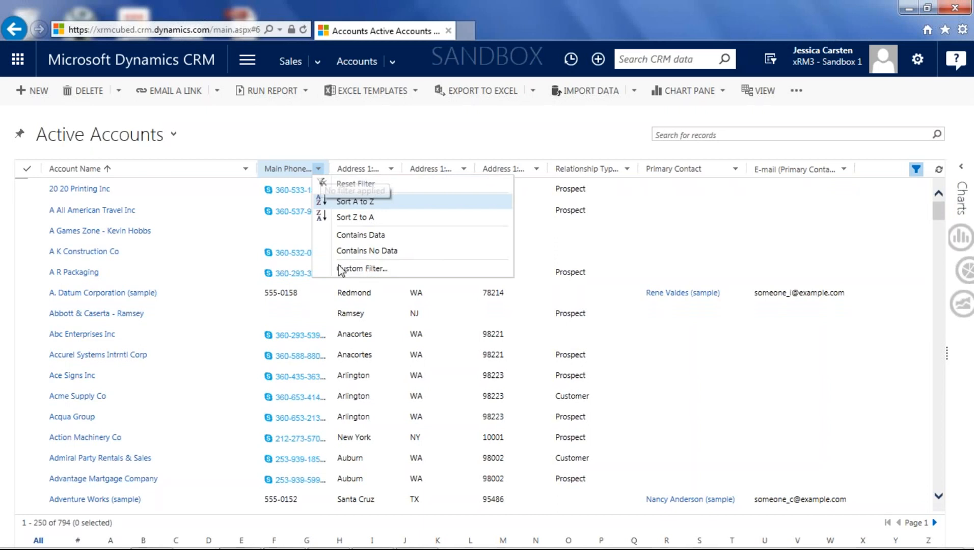
pyautogui.click(363, 269)
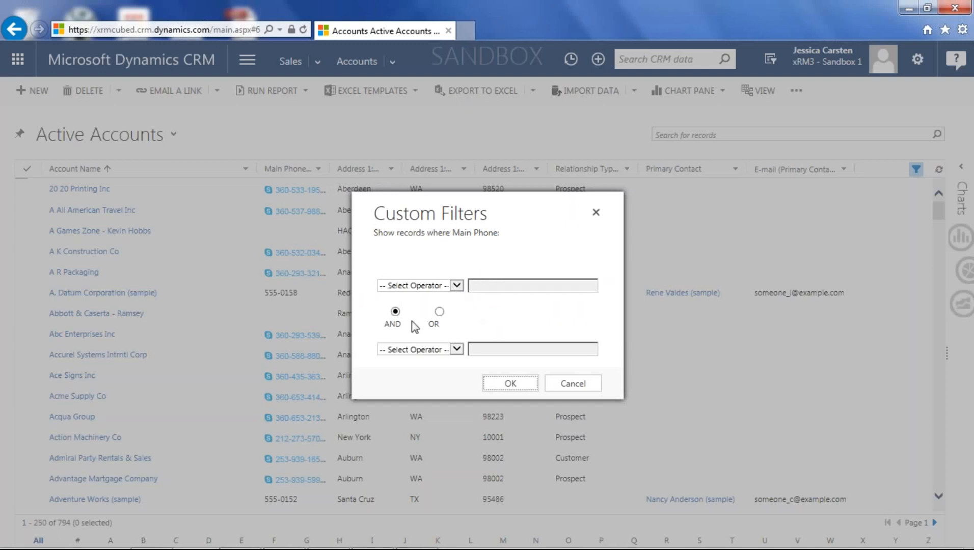
pyautogui.click(456, 285)
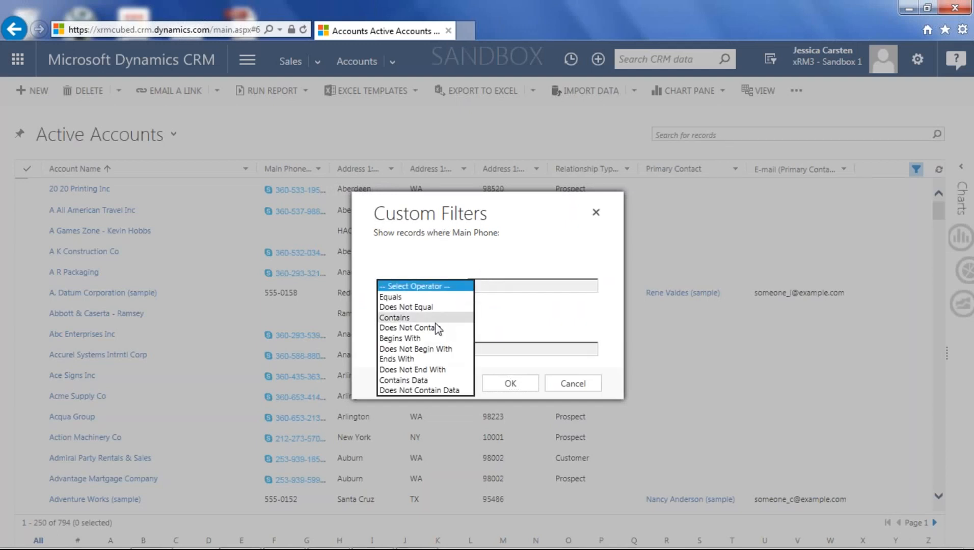
pyautogui.click(435, 338)
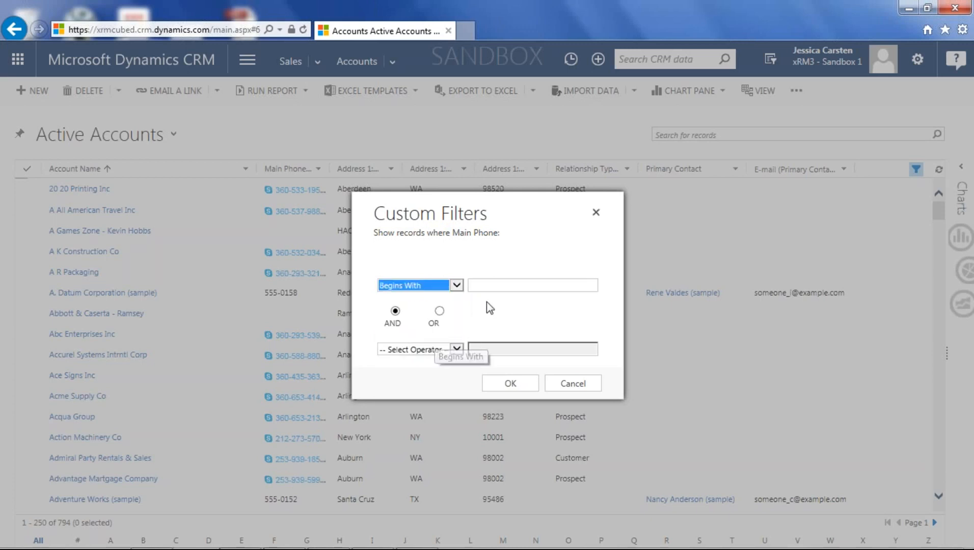
pyautogui.click(496, 285)
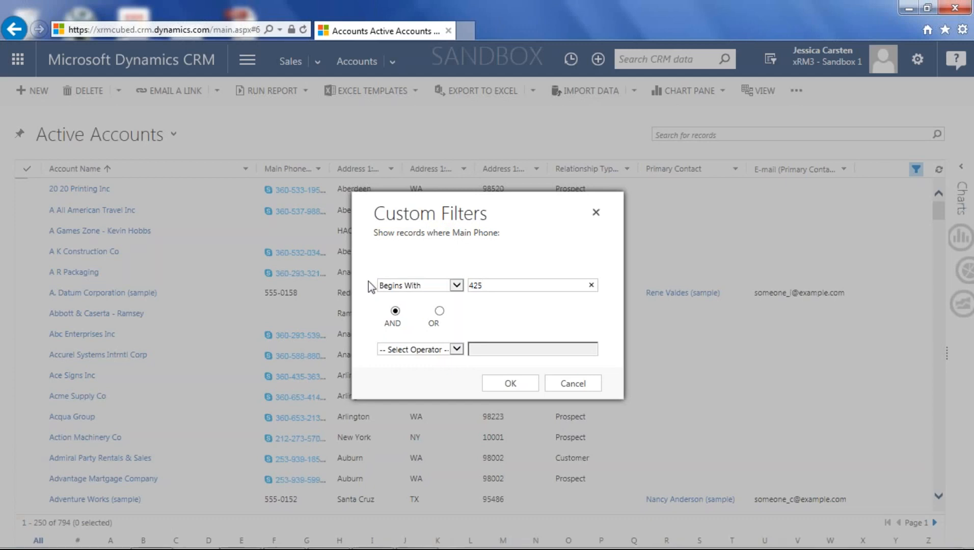
pyautogui.click(439, 312)
pyautogui.click(456, 350)
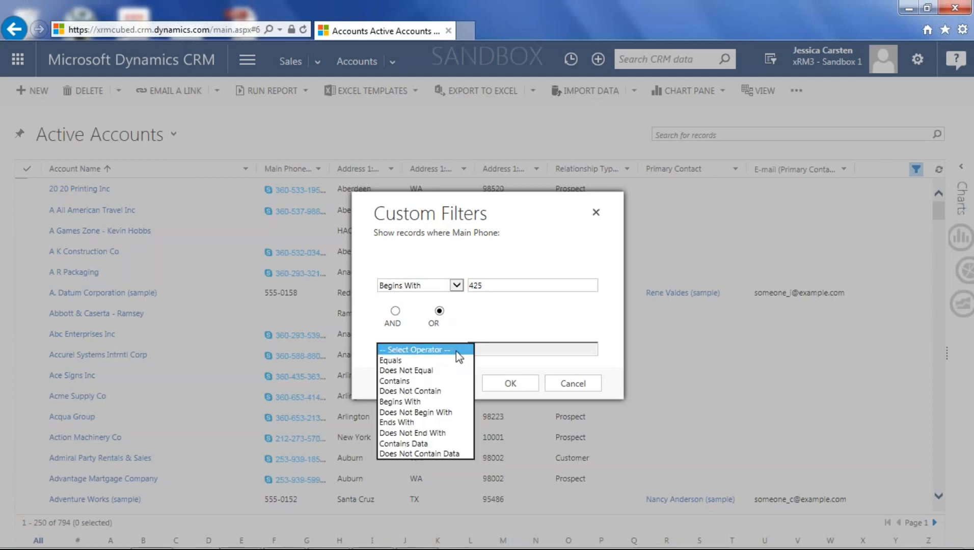
pyautogui.click(434, 400)
pyautogui.click(479, 350)
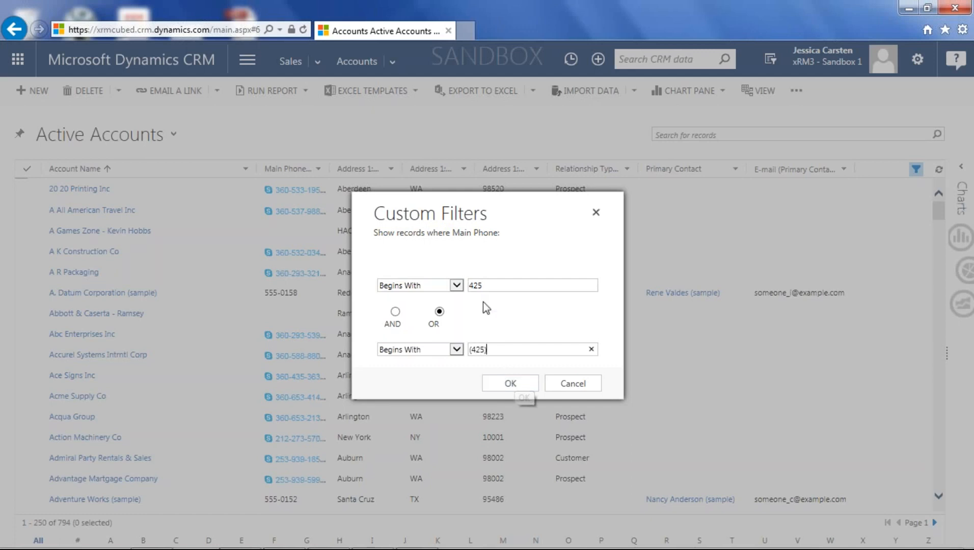
pyautogui.click(511, 384)
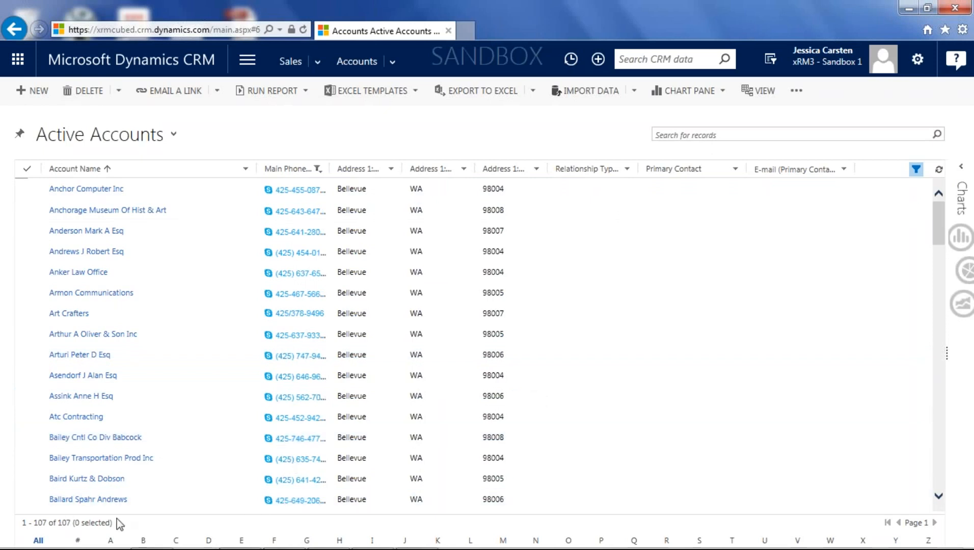
pyautogui.click(293, 197)
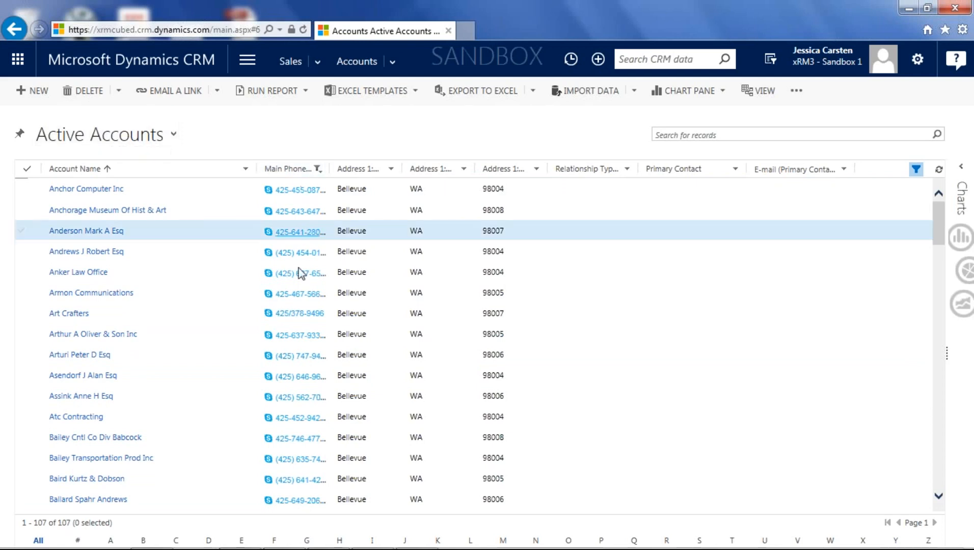
pyautogui.click(297, 484)
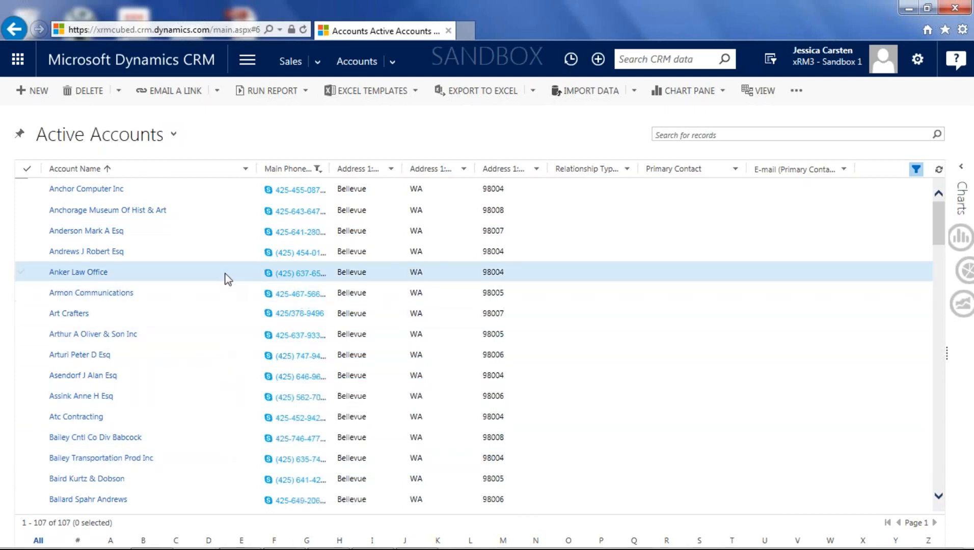
# Save the current filters as a new personal view named Active Accounts - In 425
pyautogui.click(102, 134)
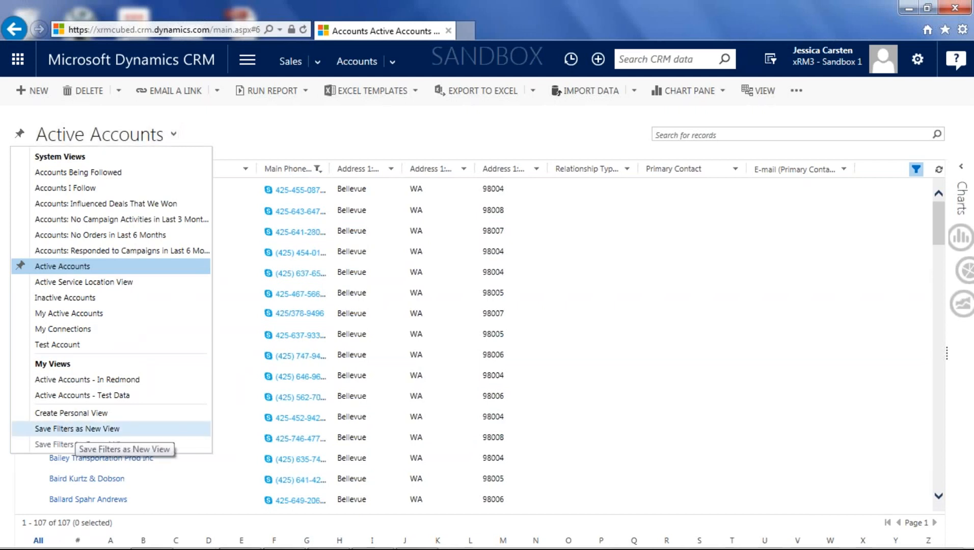
pyautogui.click(76, 429)
pyautogui.click(425, 293)
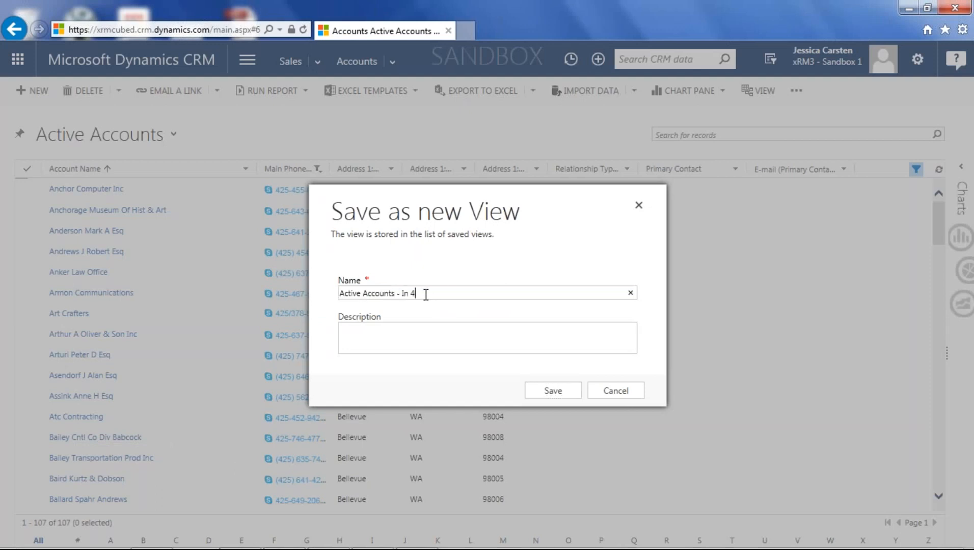
pyautogui.click(553, 390)
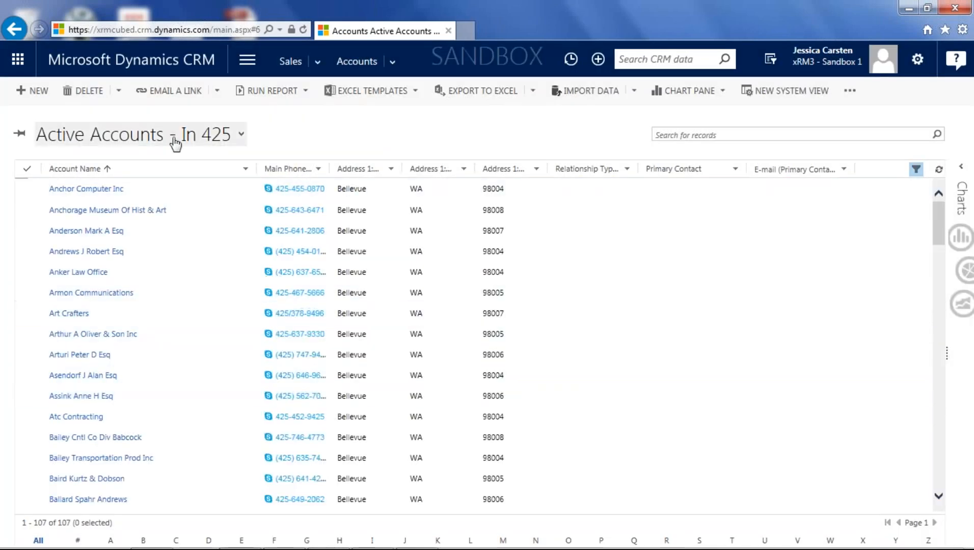
# Check the new view among the saved account views and sort its records by the Address 1 ZIP/postal code column
pyautogui.click(241, 135)
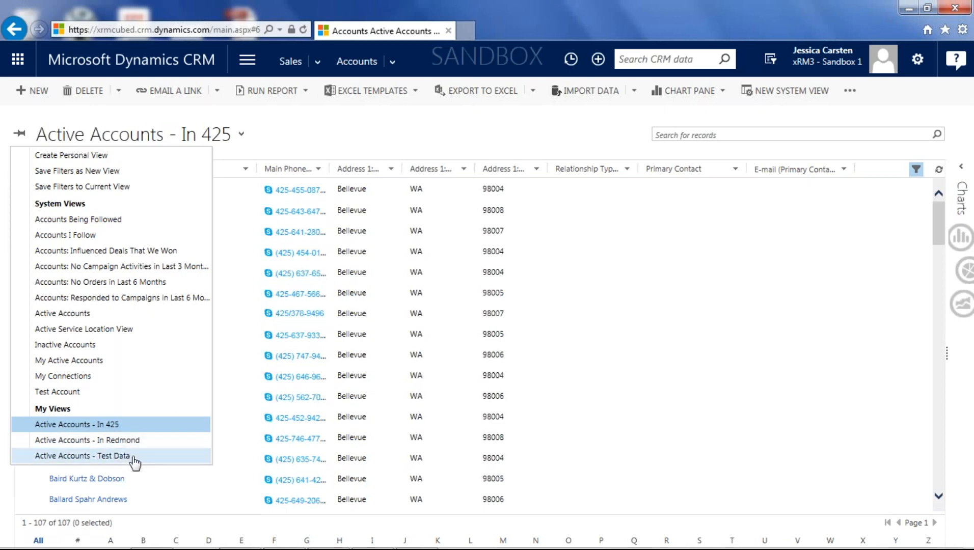
pyautogui.press('Escape')
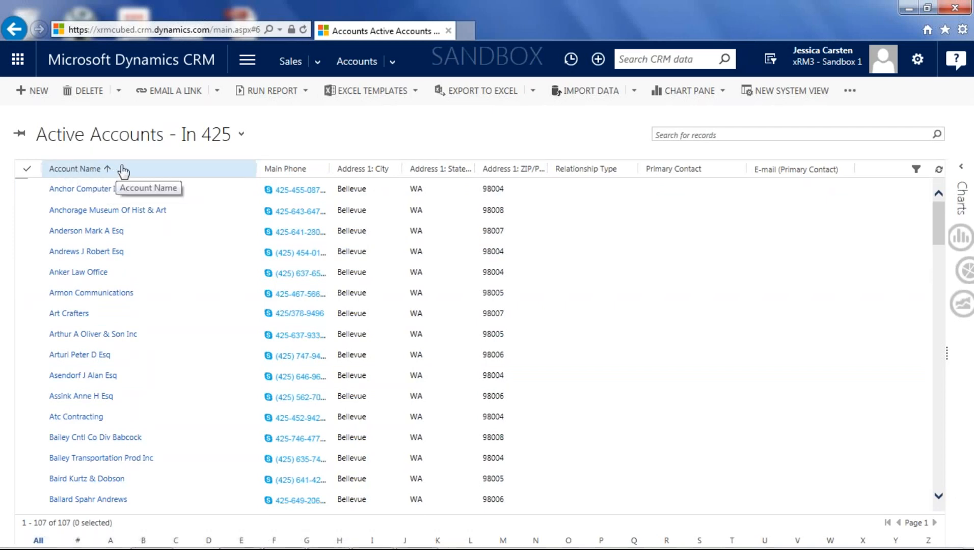
pyautogui.click(531, 173)
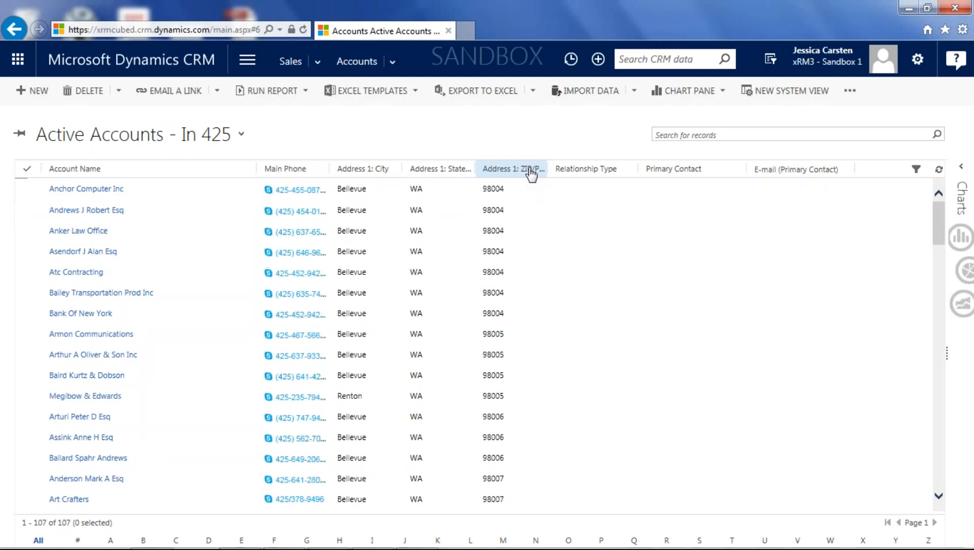
# Switch to the Active Accounts system view and sort its records by Relationship Type
pyautogui.click(240, 134)
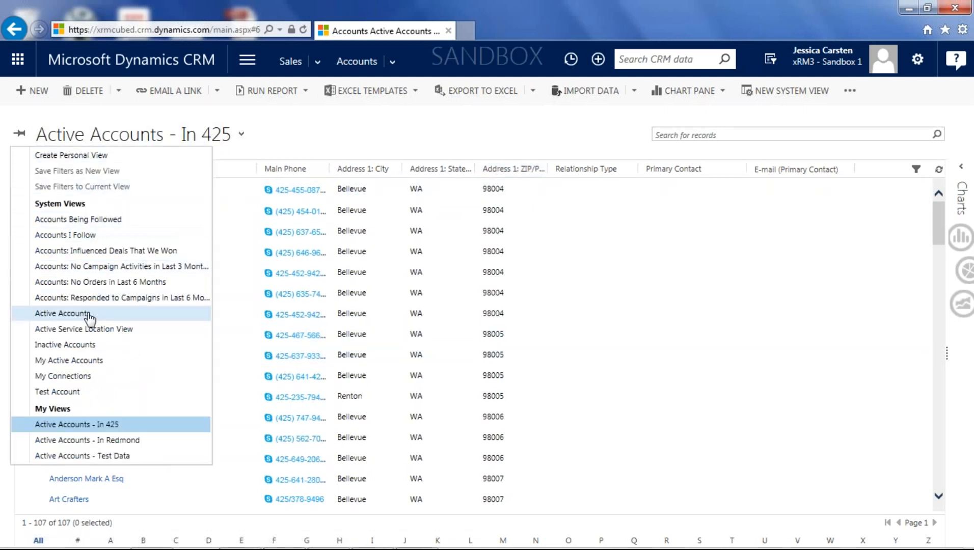
pyautogui.click(137, 314)
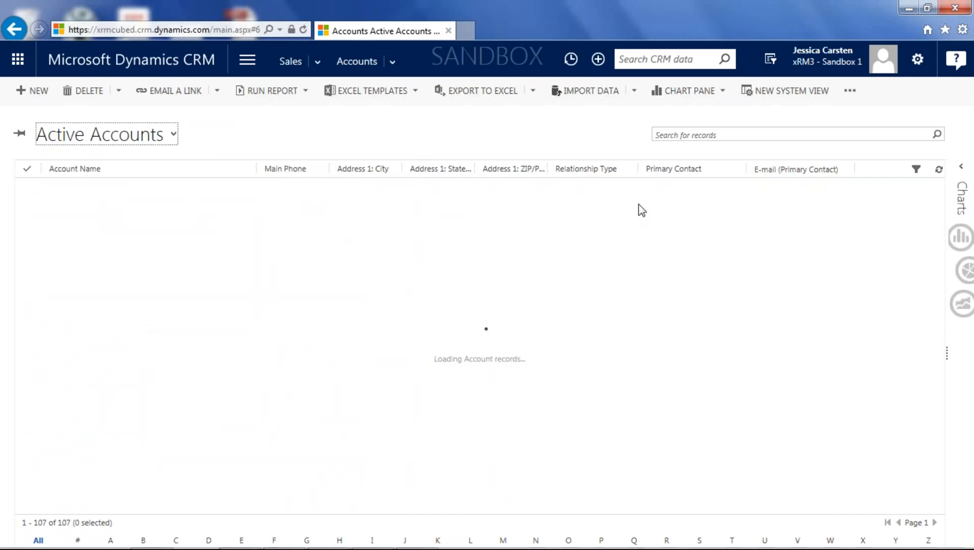
pyautogui.click(623, 170)
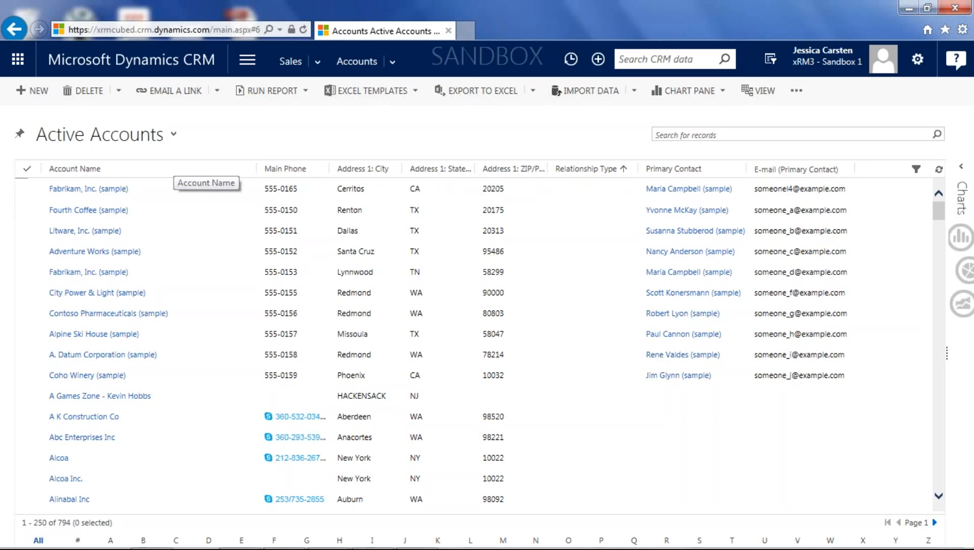
# Go to the dashboards of the Sales area and display the xRM3 Overview Dashboard
pyautogui.click(248, 61)
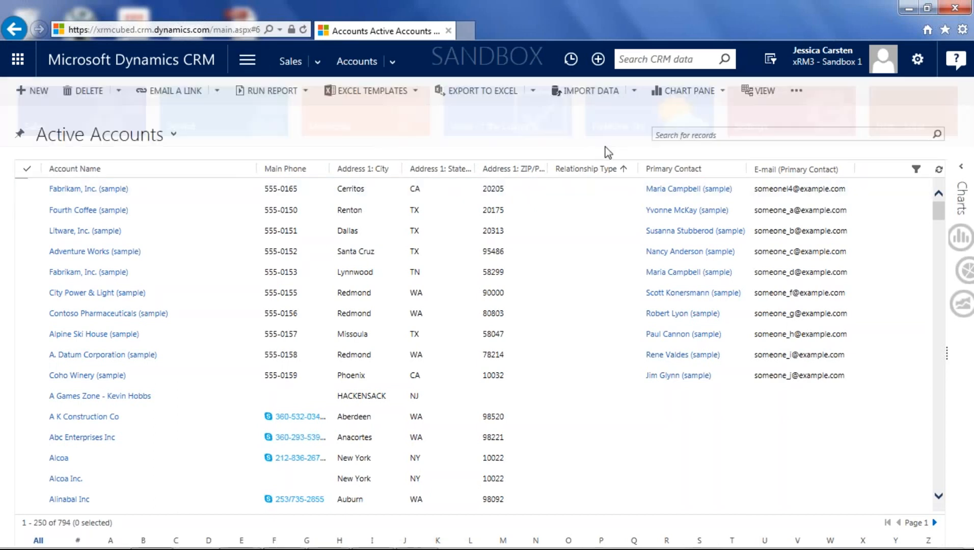
pyautogui.click(249, 64)
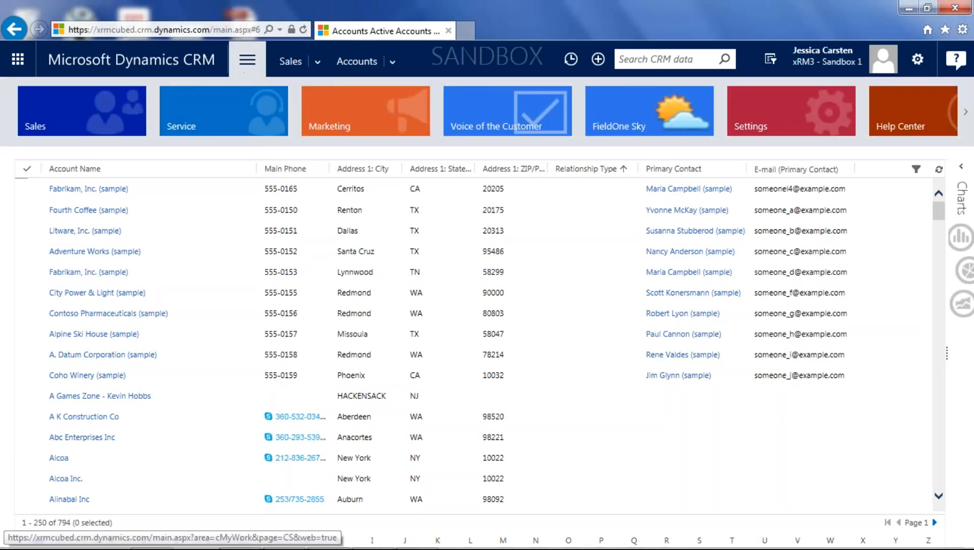
pyautogui.click(128, 115)
pyautogui.click(76, 196)
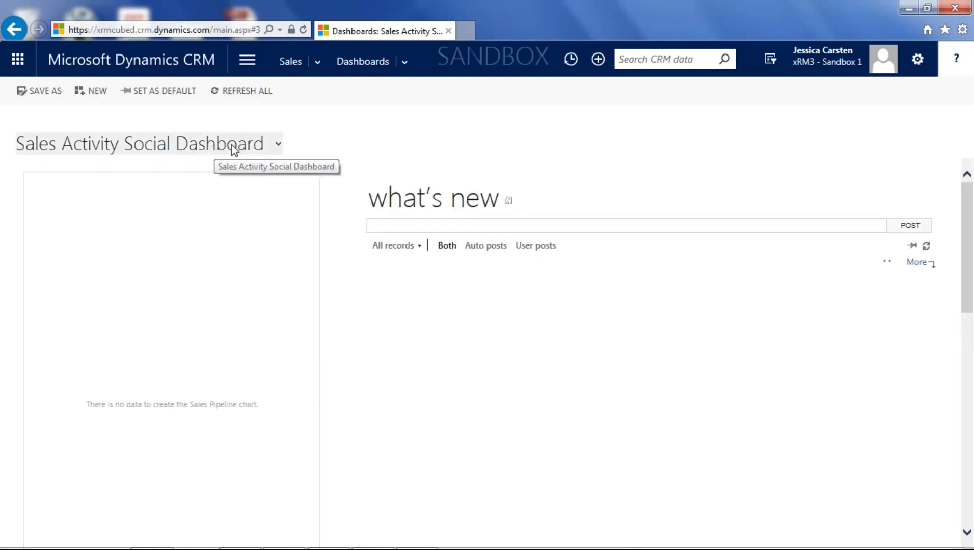
pyautogui.click(279, 145)
pyautogui.click(277, 145)
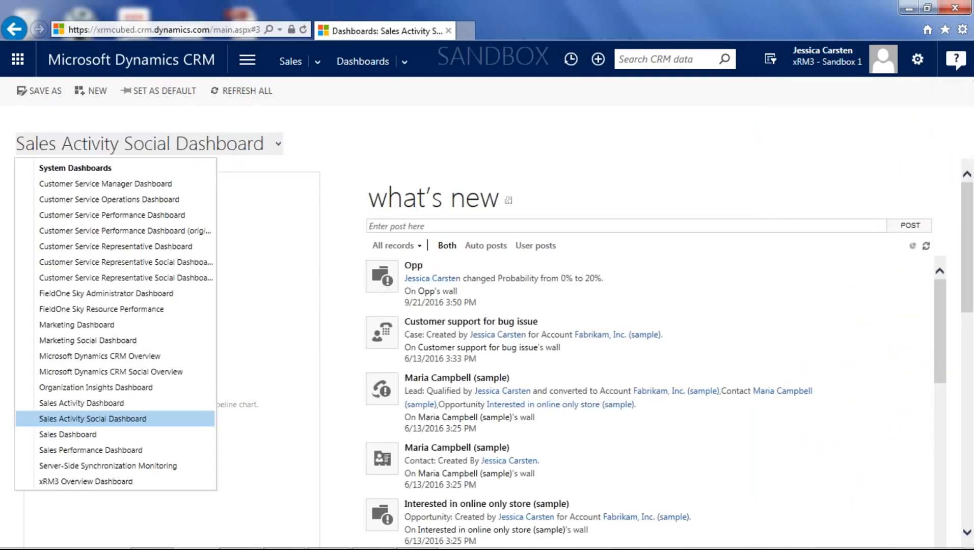
pyautogui.click(79, 482)
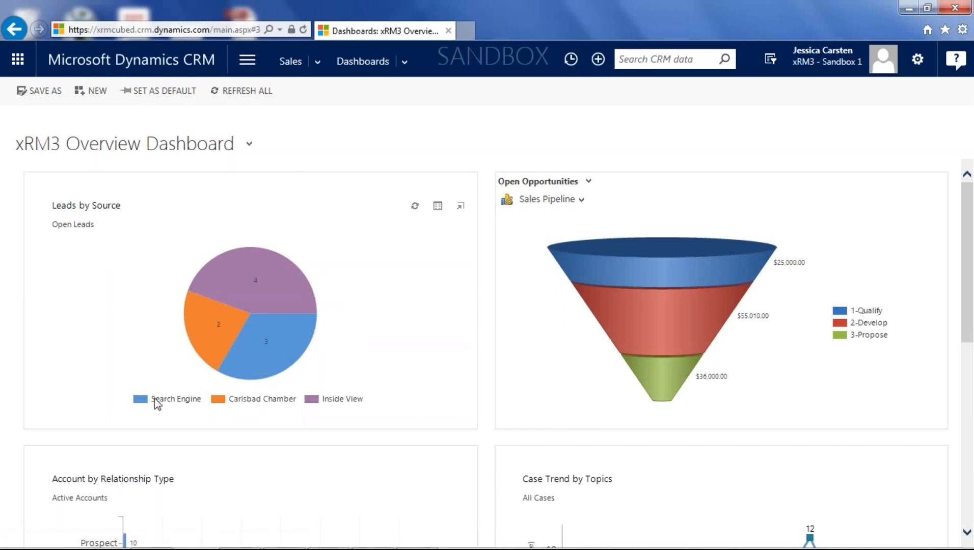
# Examine the dashboard's charts and Open Activities list, and the record types offered in the Sales area
pyautogui.moveTo(282, 363)
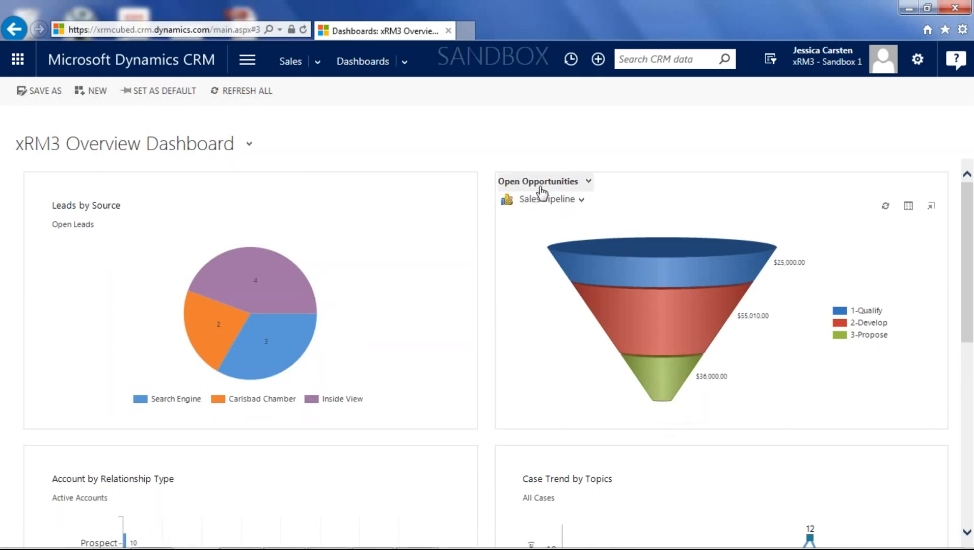
pyautogui.scroll(-3, 584, 393)
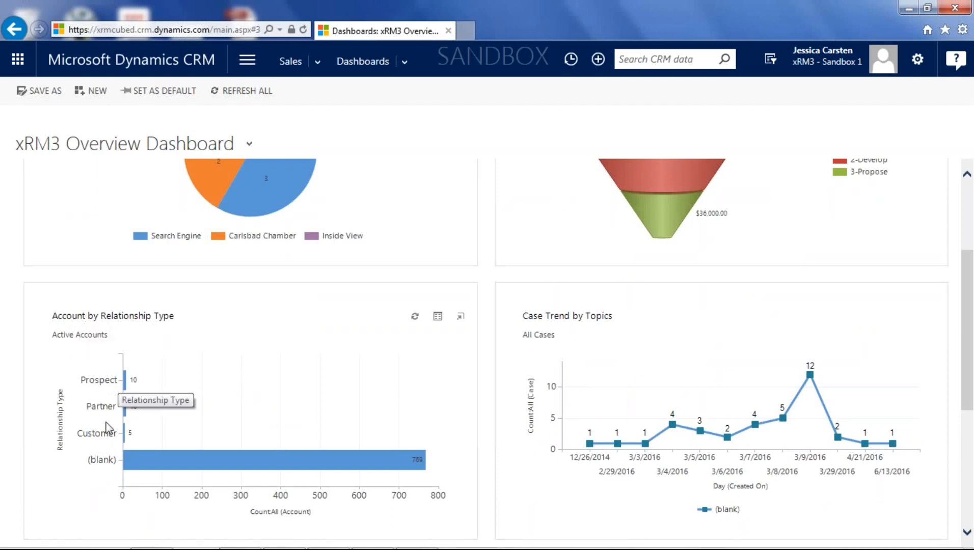
pyautogui.moveTo(176, 463)
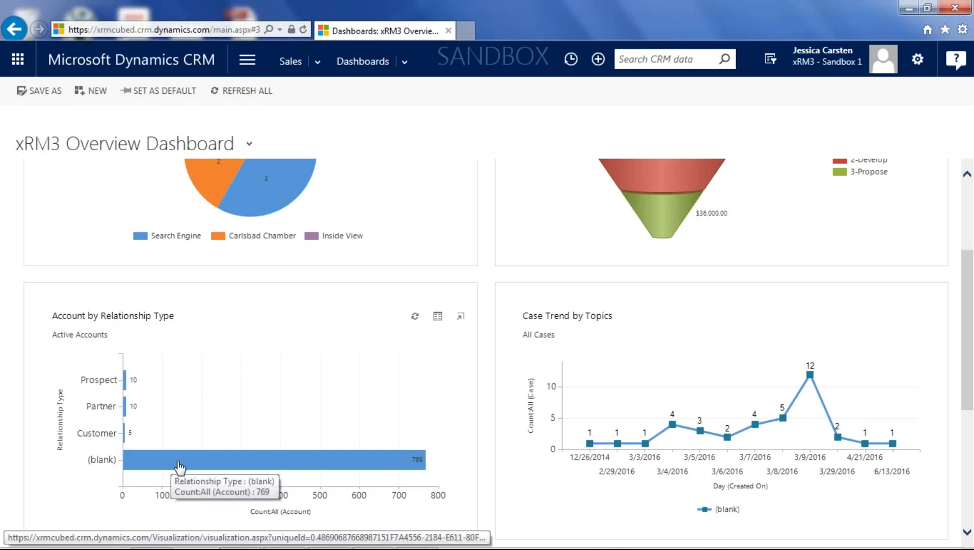
pyautogui.scroll(-4, 476, 478)
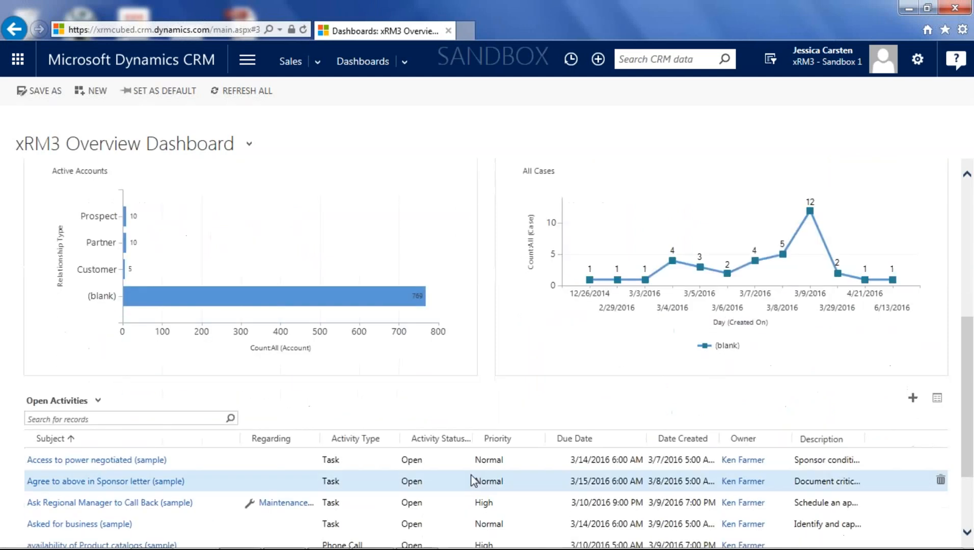
pyautogui.scroll(-1, 477, 487)
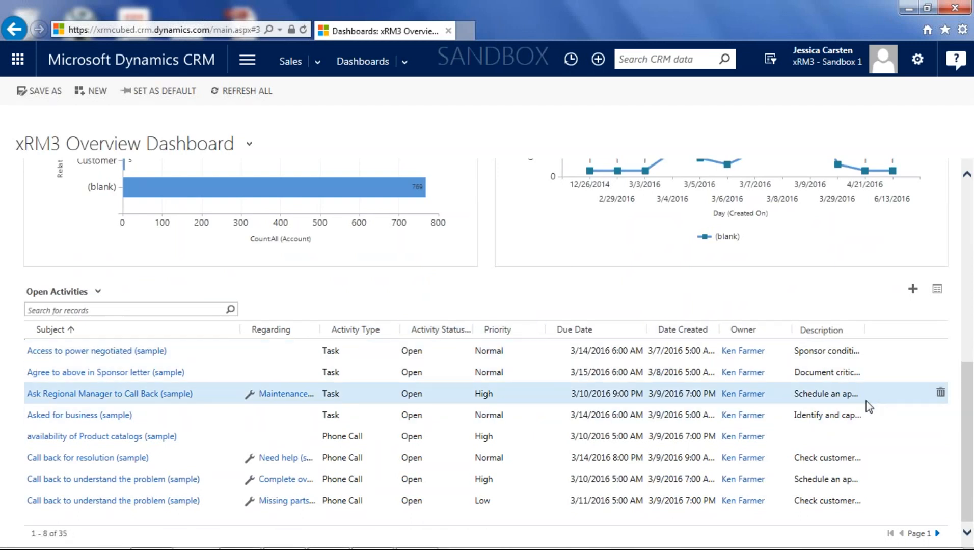
pyautogui.scroll(10, 851, 425)
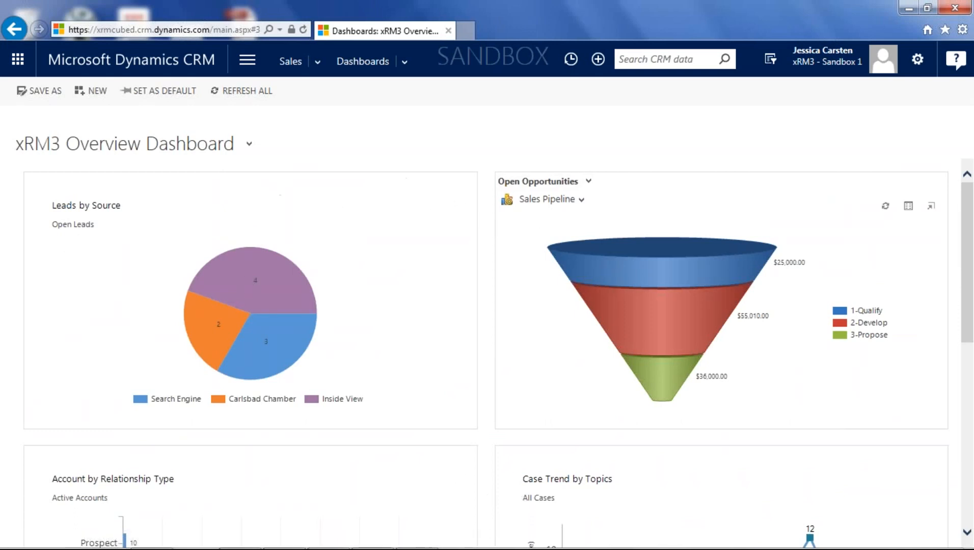
pyautogui.click(318, 62)
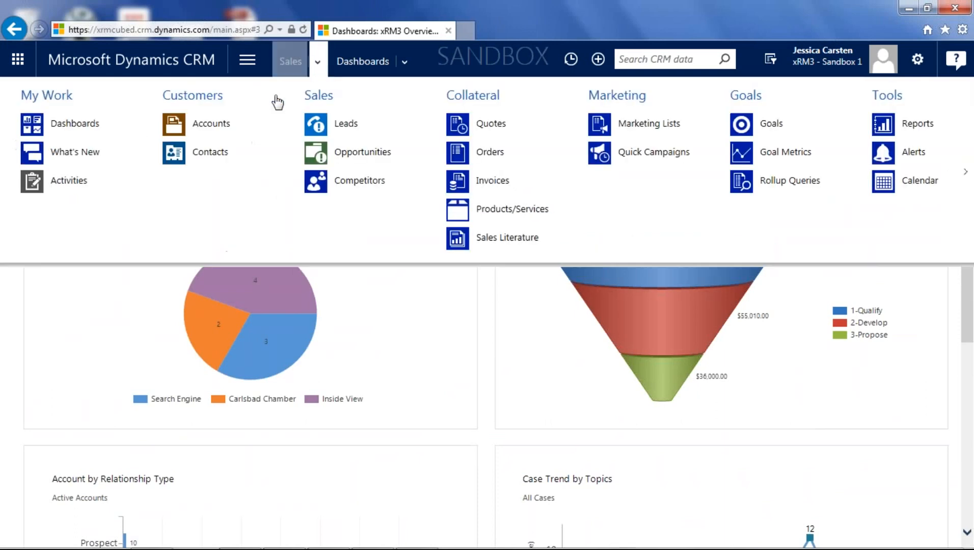
pyautogui.click(433, 290)
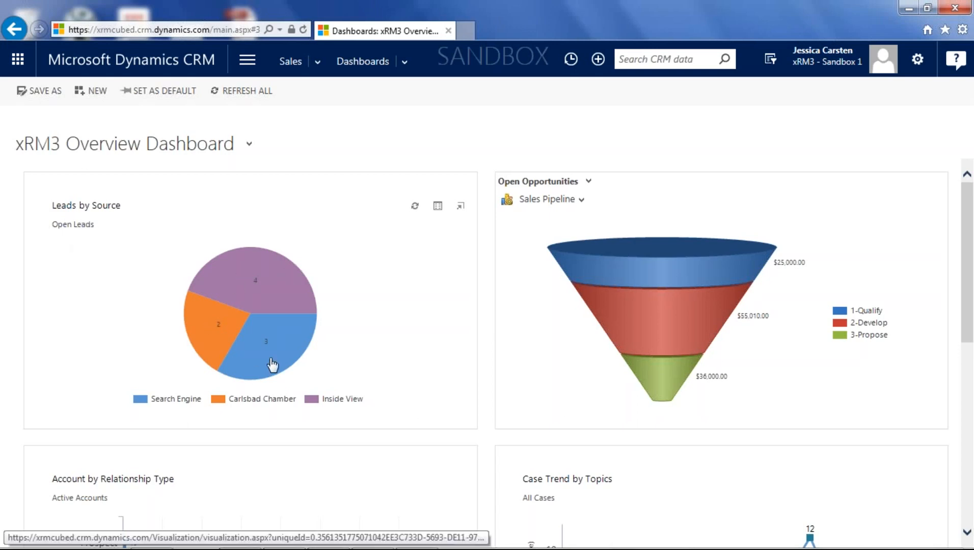
# Enlarge the Leads by Source chart and return to the full dashboard
pyautogui.moveTo(277, 361)
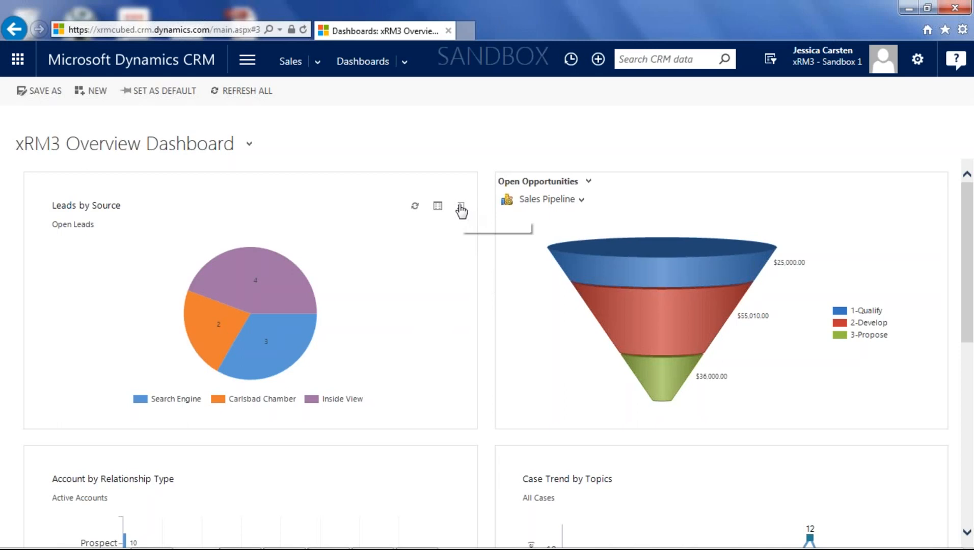
pyautogui.click(460, 205)
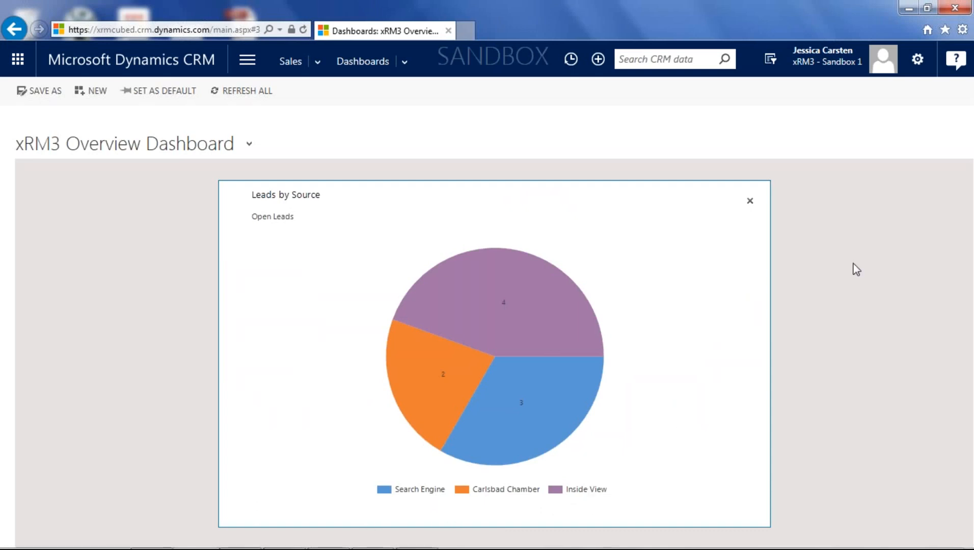
pyautogui.click(750, 202)
pyautogui.moveTo(458, 182)
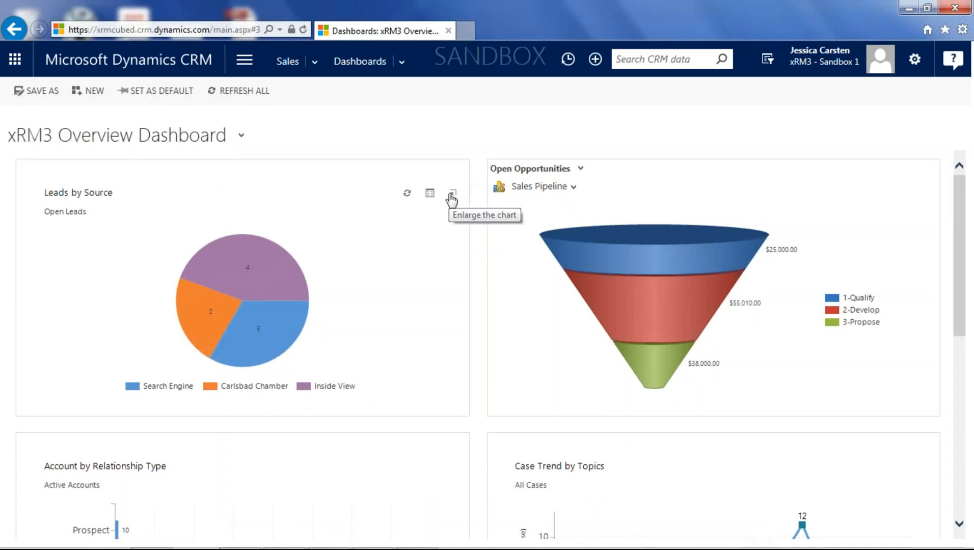
# Open the records behind the dashboard's Sales Pipeline chart and maximize the Open Opportunities window
pyautogui.moveTo(691, 318)
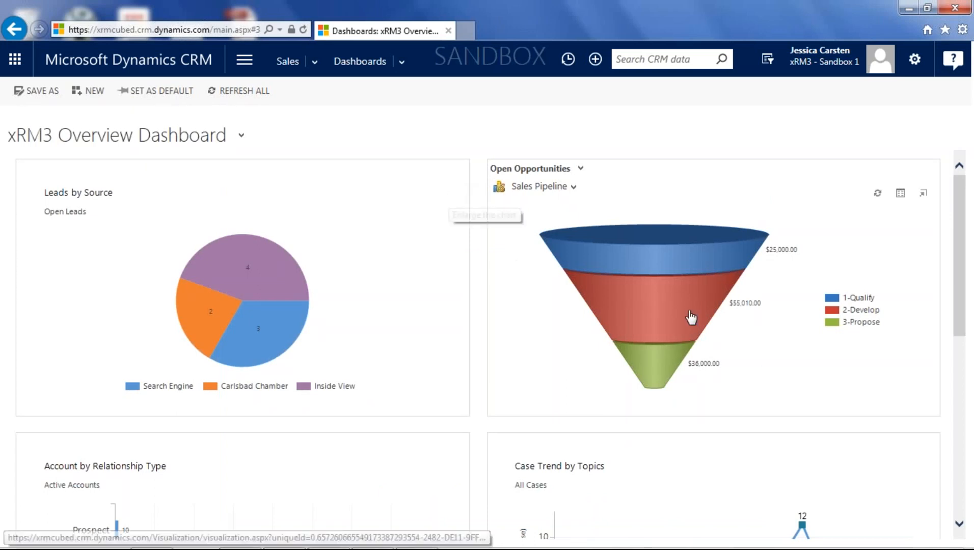
pyautogui.click(899, 194)
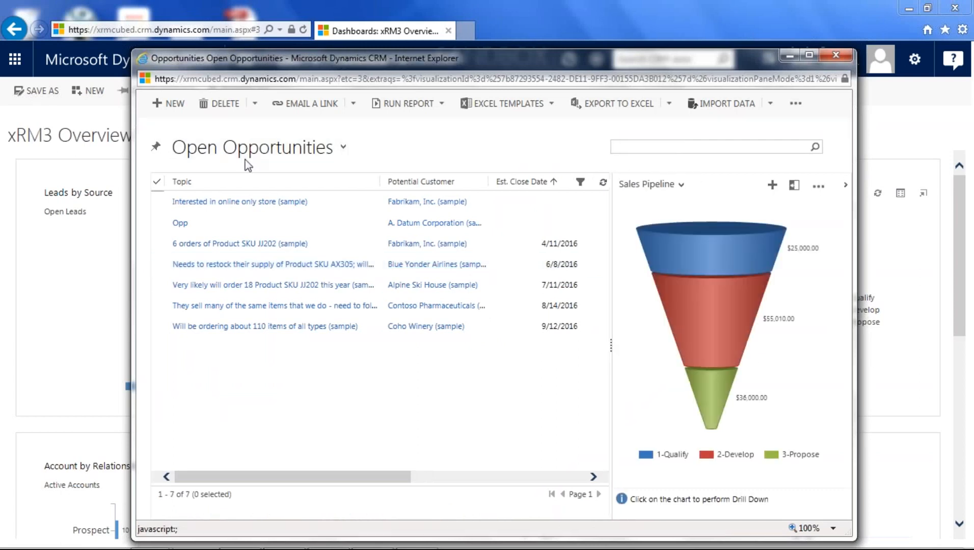
pyautogui.click(808, 54)
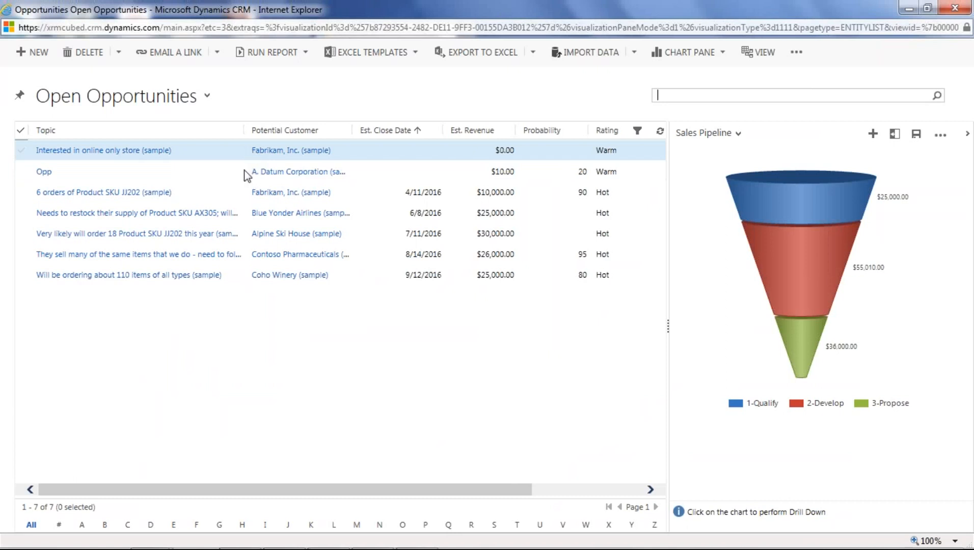
# Filter the opportunities list by the funnel's 1-Qualify stage, and clear that filter to list all open opportunities again
pyautogui.moveTo(803, 368)
pyautogui.click(828, 215)
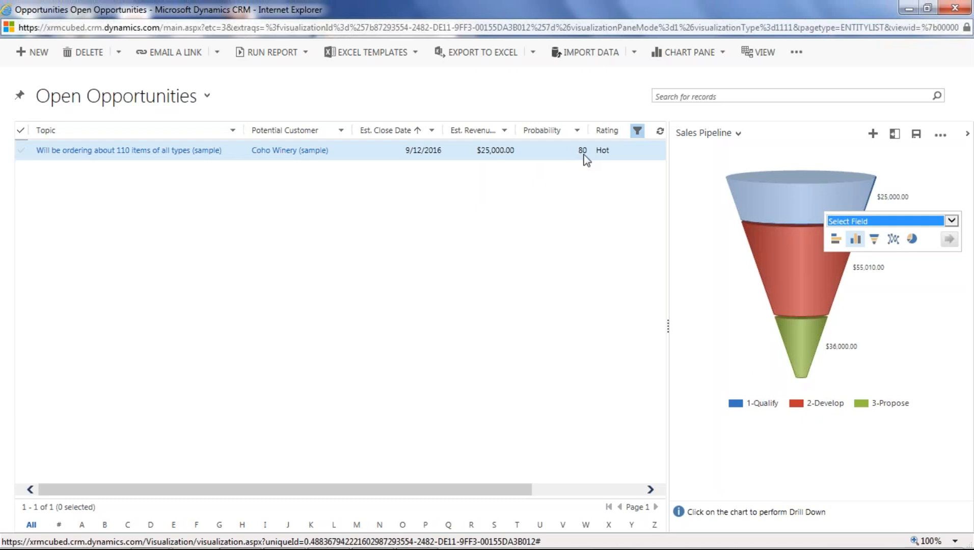
pyautogui.click(797, 271)
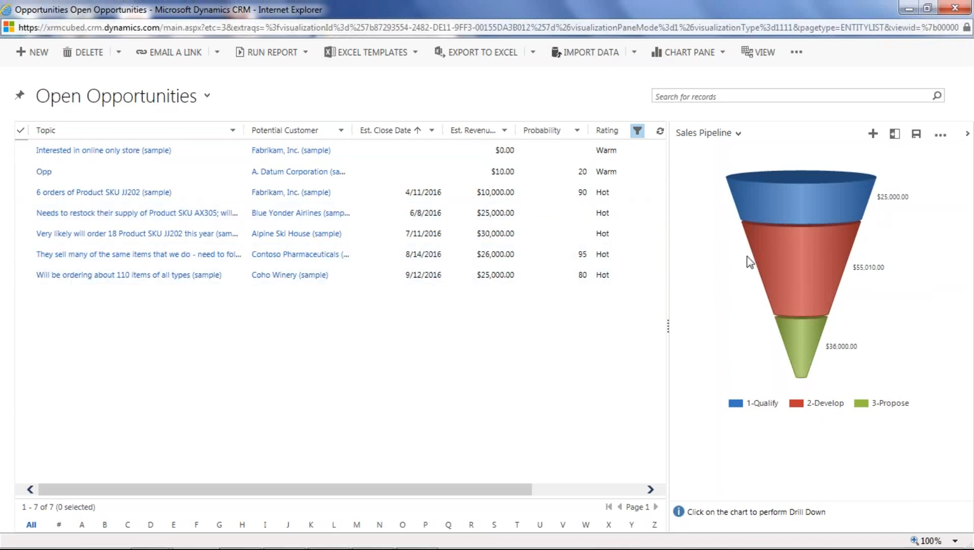
pyautogui.moveTo(797, 279)
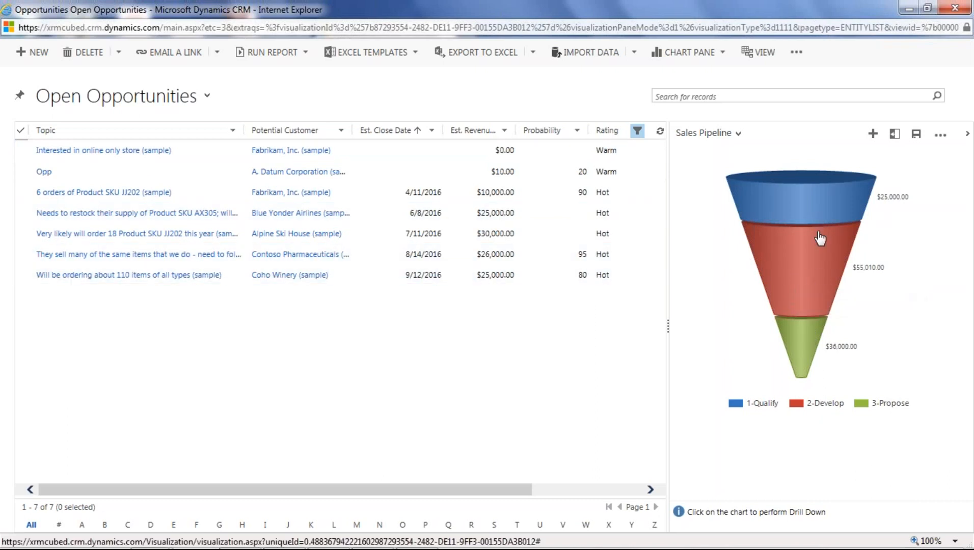
# Drill down into the funnel's 3-Propose stage by Probability, shown as a column chart
pyautogui.click(807, 336)
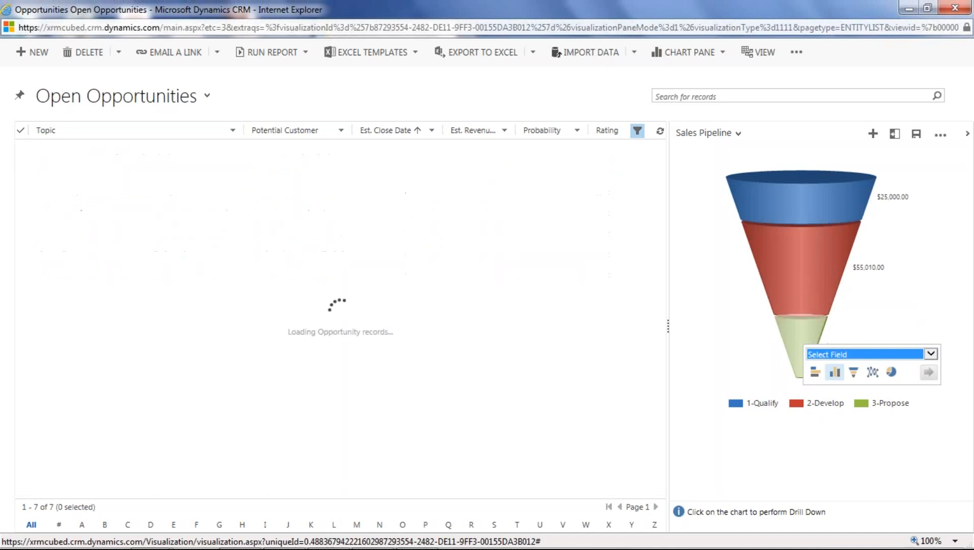
pyautogui.click(835, 377)
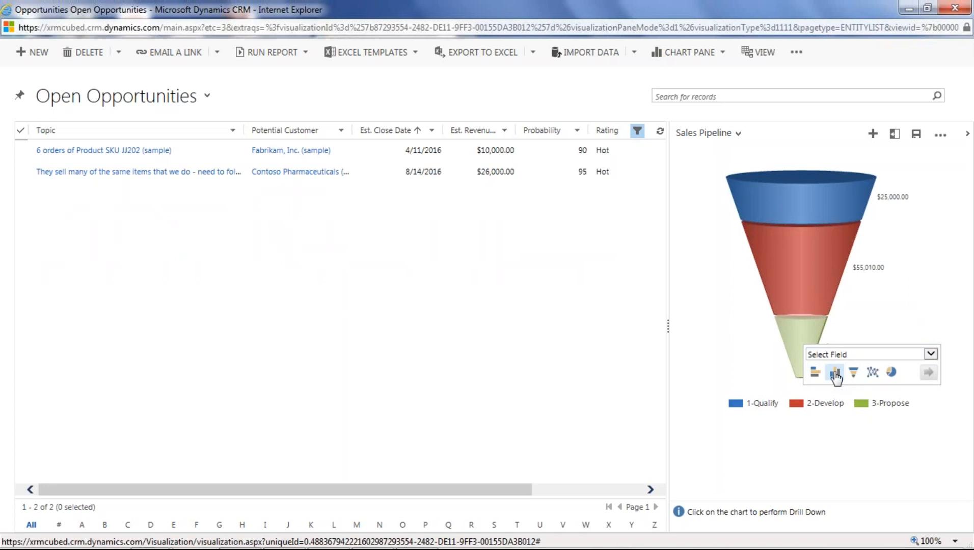
pyautogui.click(931, 354)
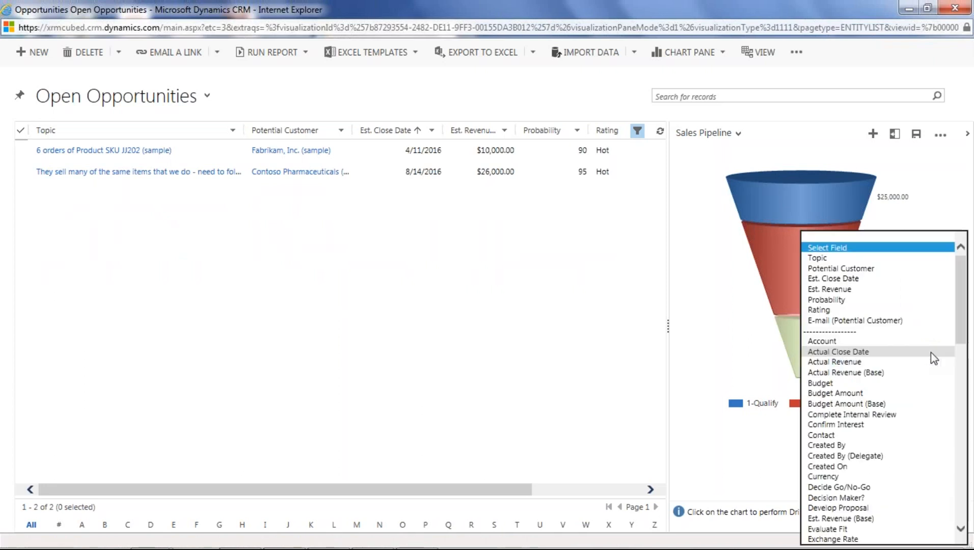
pyautogui.click(890, 296)
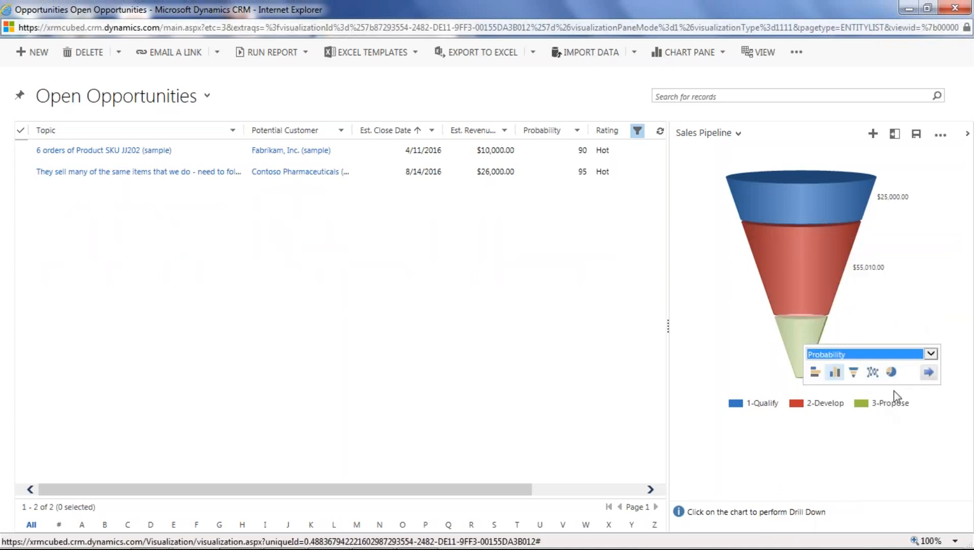
pyautogui.click(928, 372)
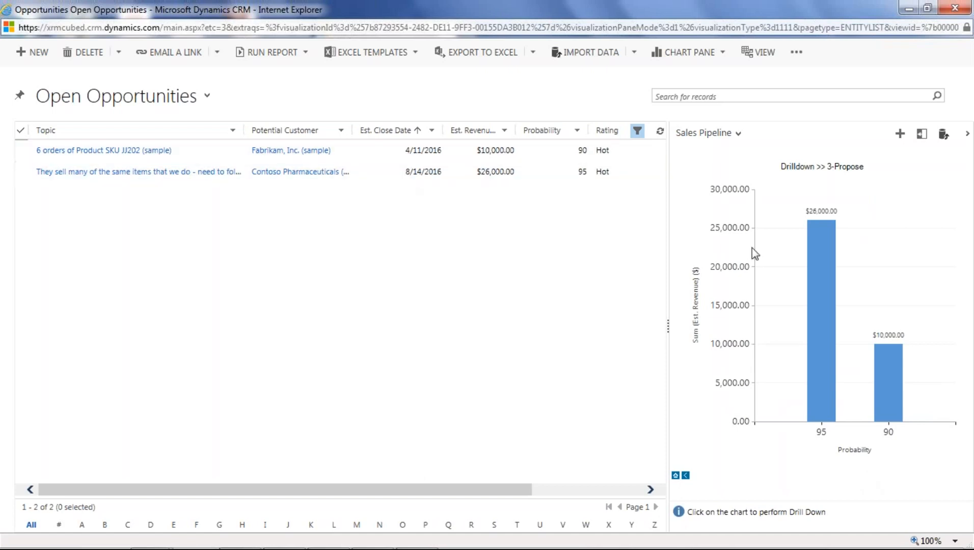
pyautogui.moveTo(833, 326)
pyautogui.moveTo(835, 417)
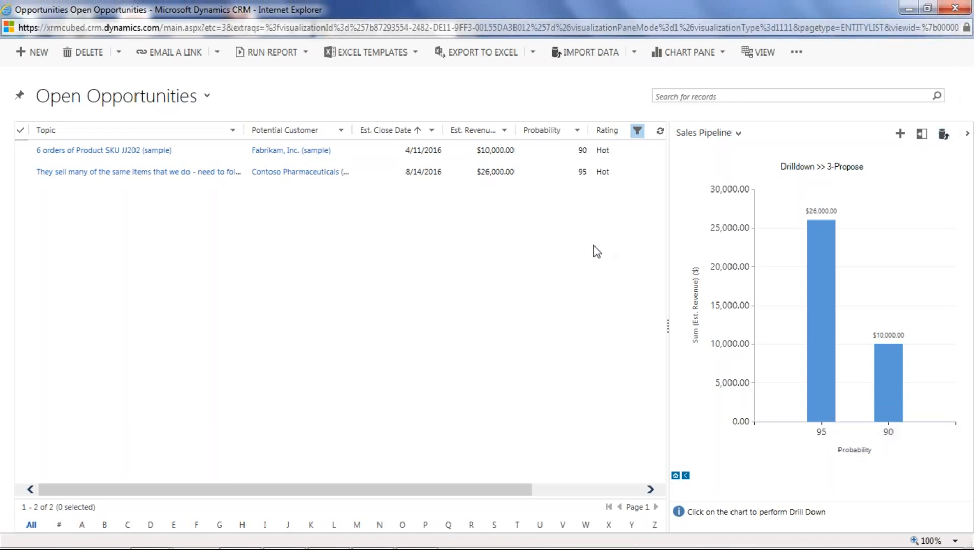
# Switch back to the xRM3 Overview Dashboard window and view its Account by Relationship Type and Case Trend by Topics charts
pyautogui.moveTo(256, 541)
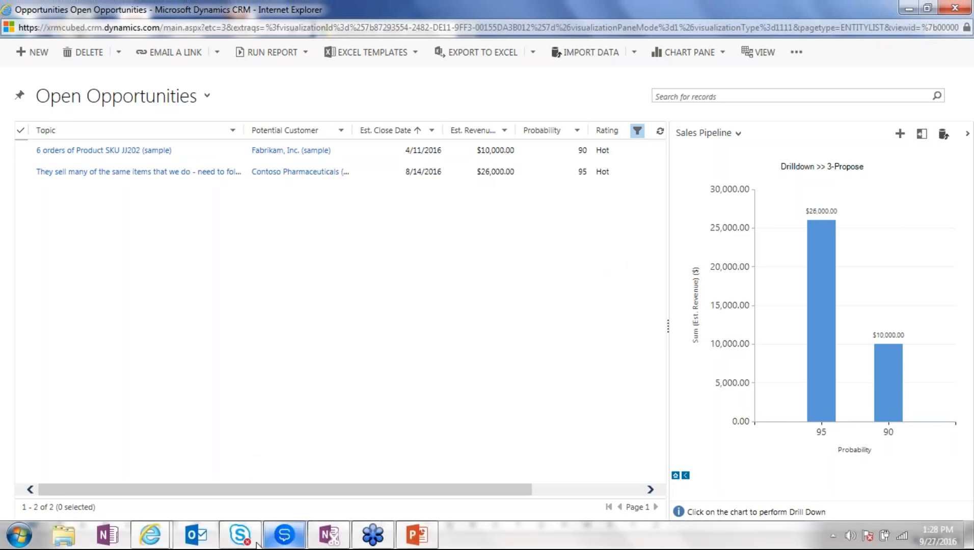
pyautogui.moveTo(150, 535)
pyautogui.click(153, 490)
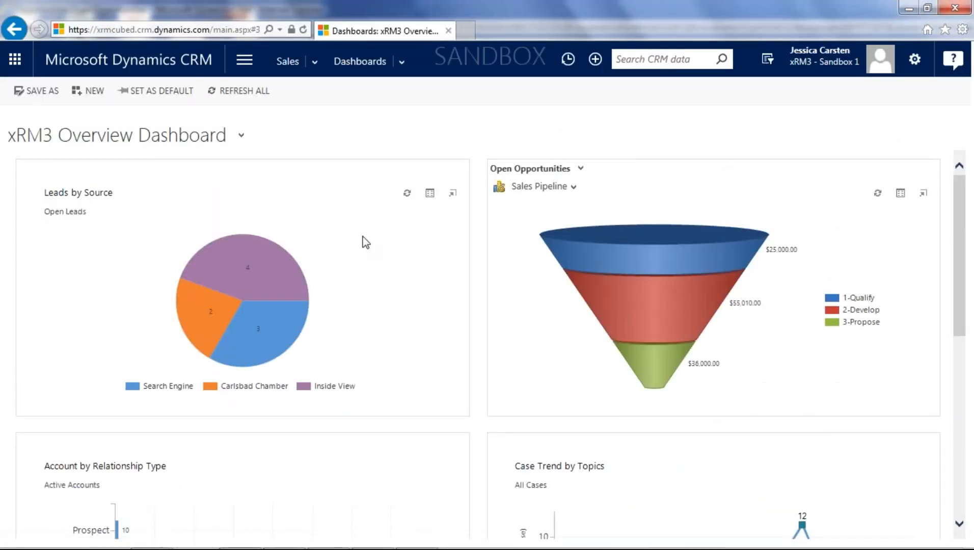
pyautogui.scroll(-3, 379, 335)
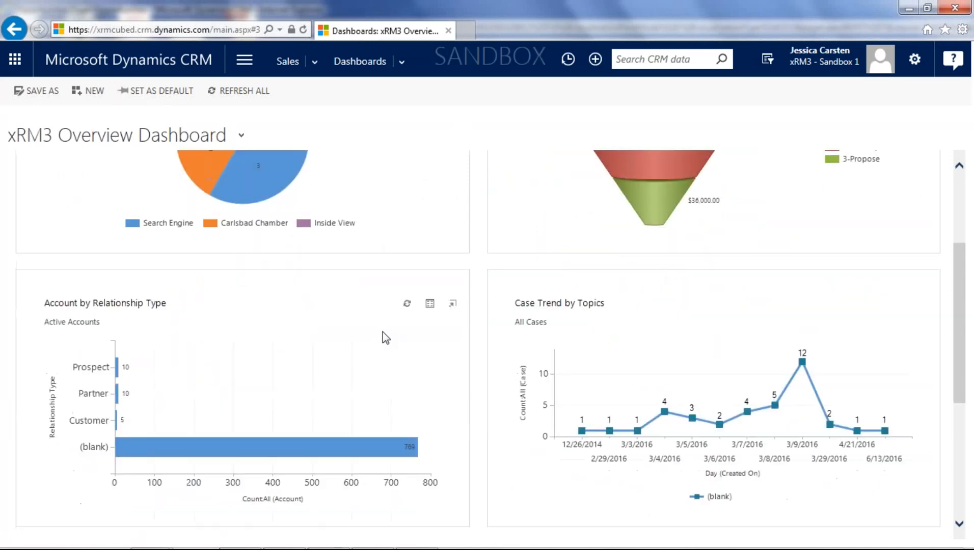
pyautogui.scroll(3, 402, 339)
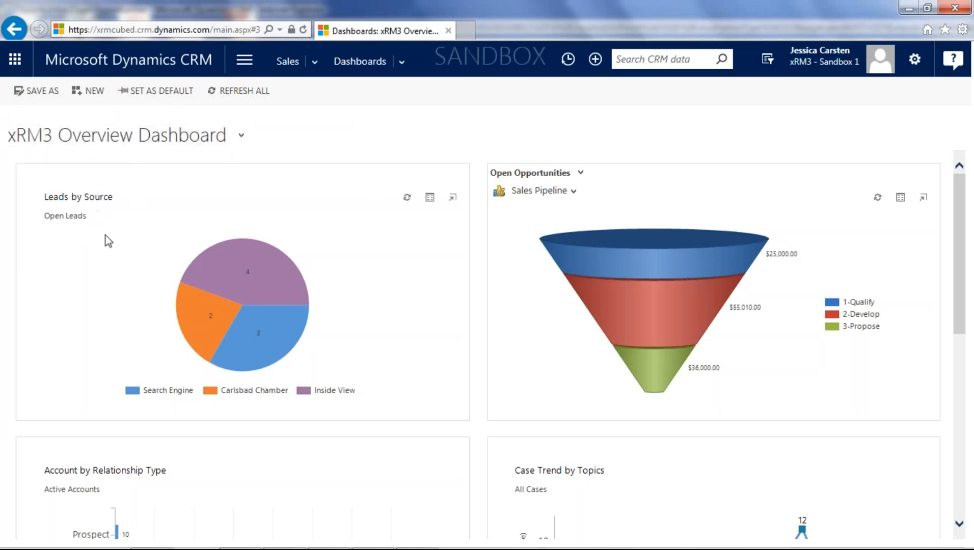
pyautogui.moveTo(719, 549)
pyautogui.moveTo(522, 547)
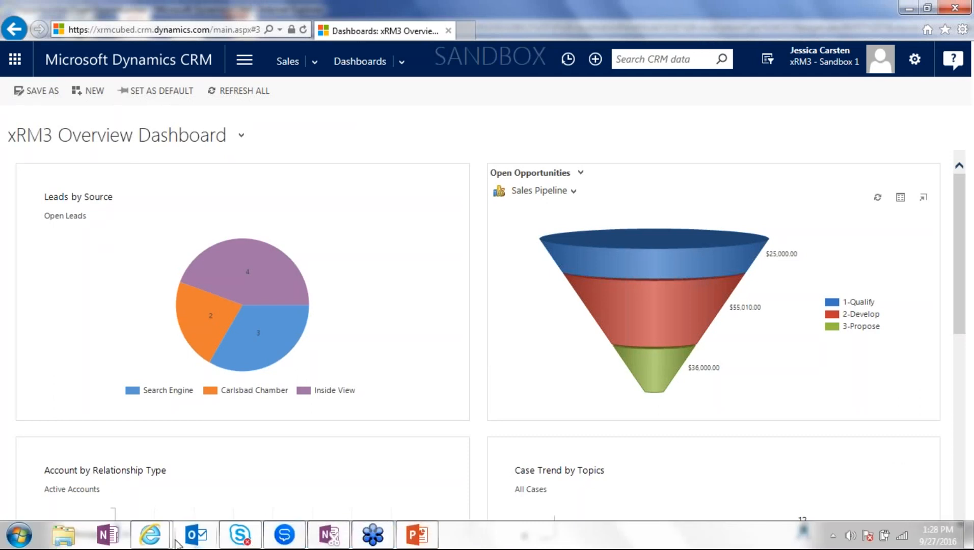
pyautogui.moveTo(162, 540)
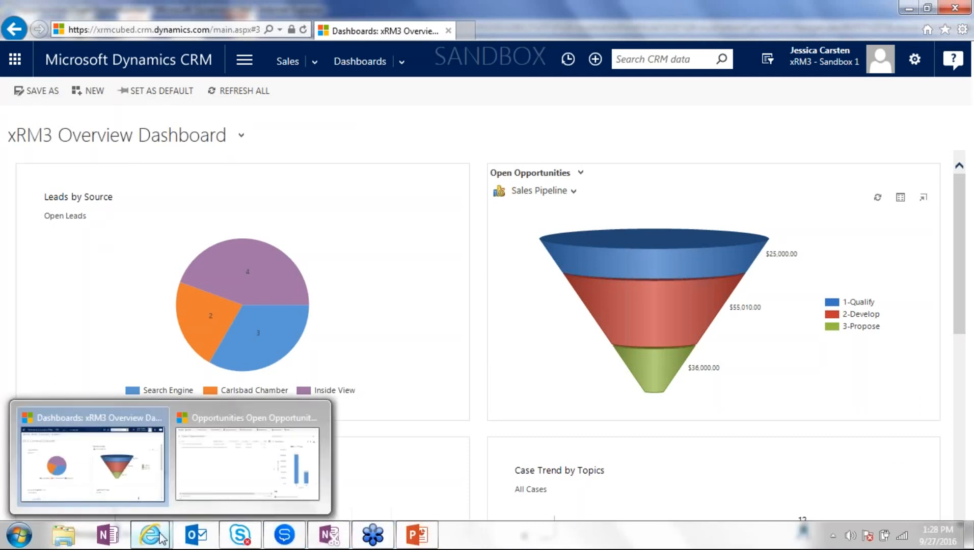
pyautogui.moveTo(370, 543)
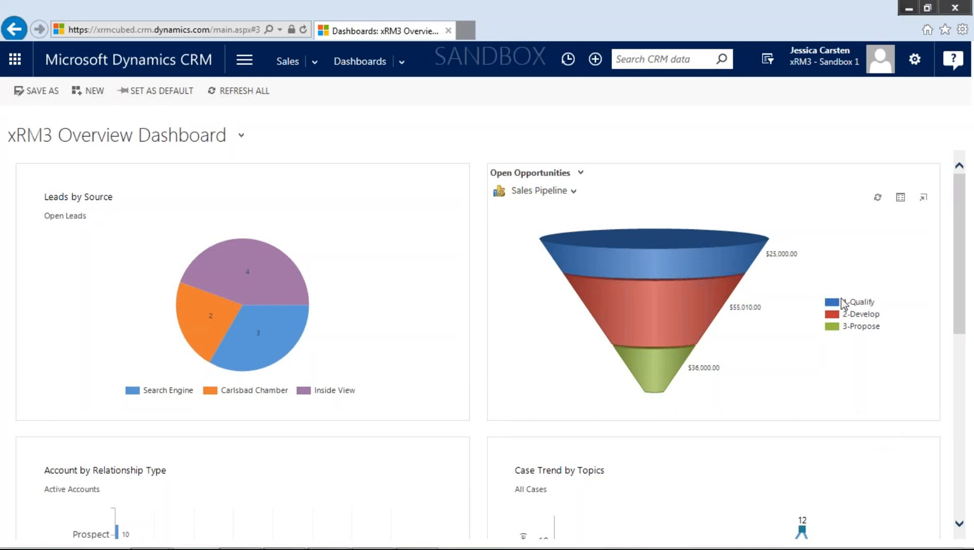
pyautogui.click(767, 172)
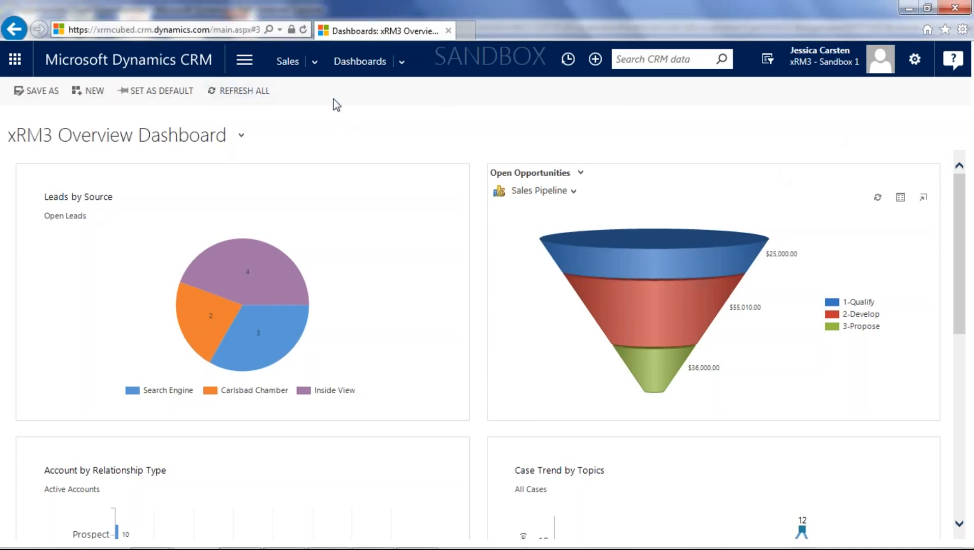
# Go to the Data Management page in the System section of the Settings area
pyautogui.click(245, 62)
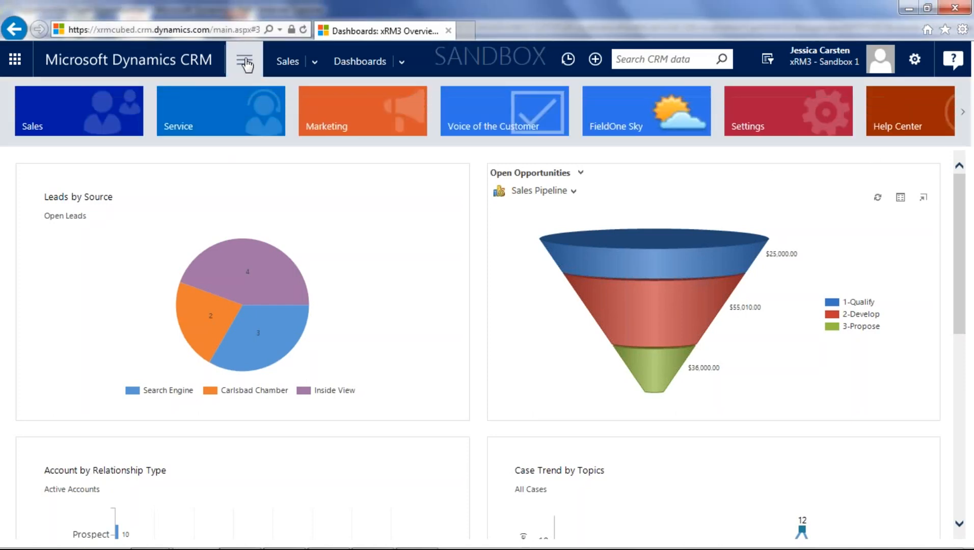
pyautogui.click(804, 125)
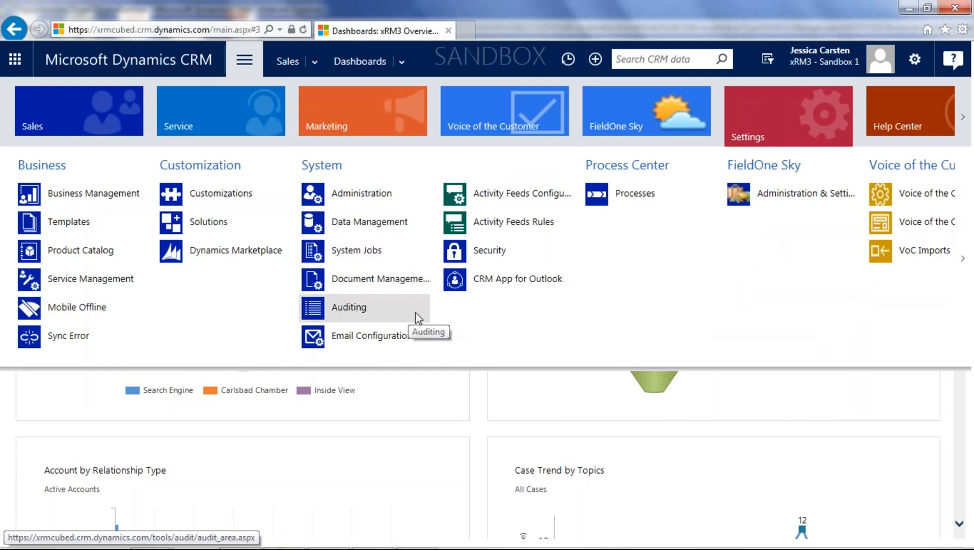
pyautogui.click(382, 226)
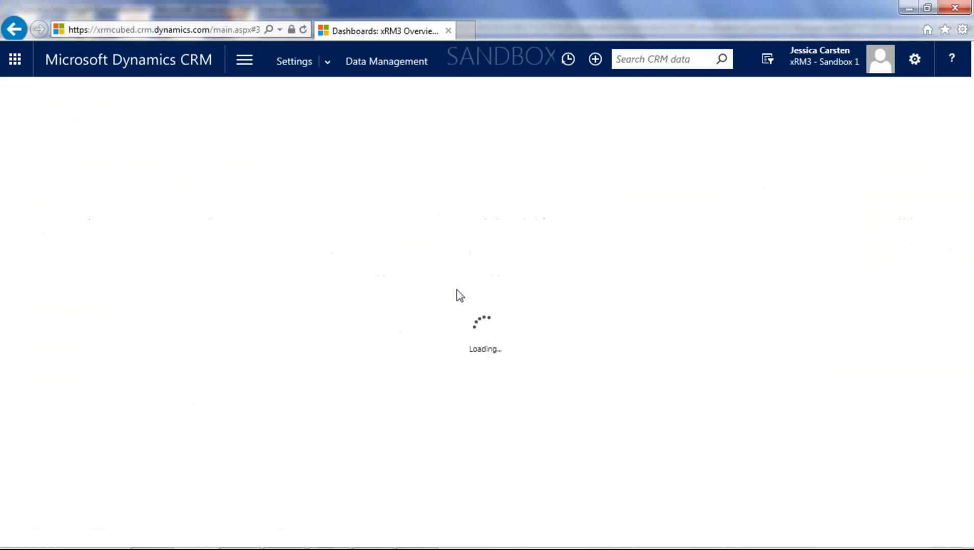